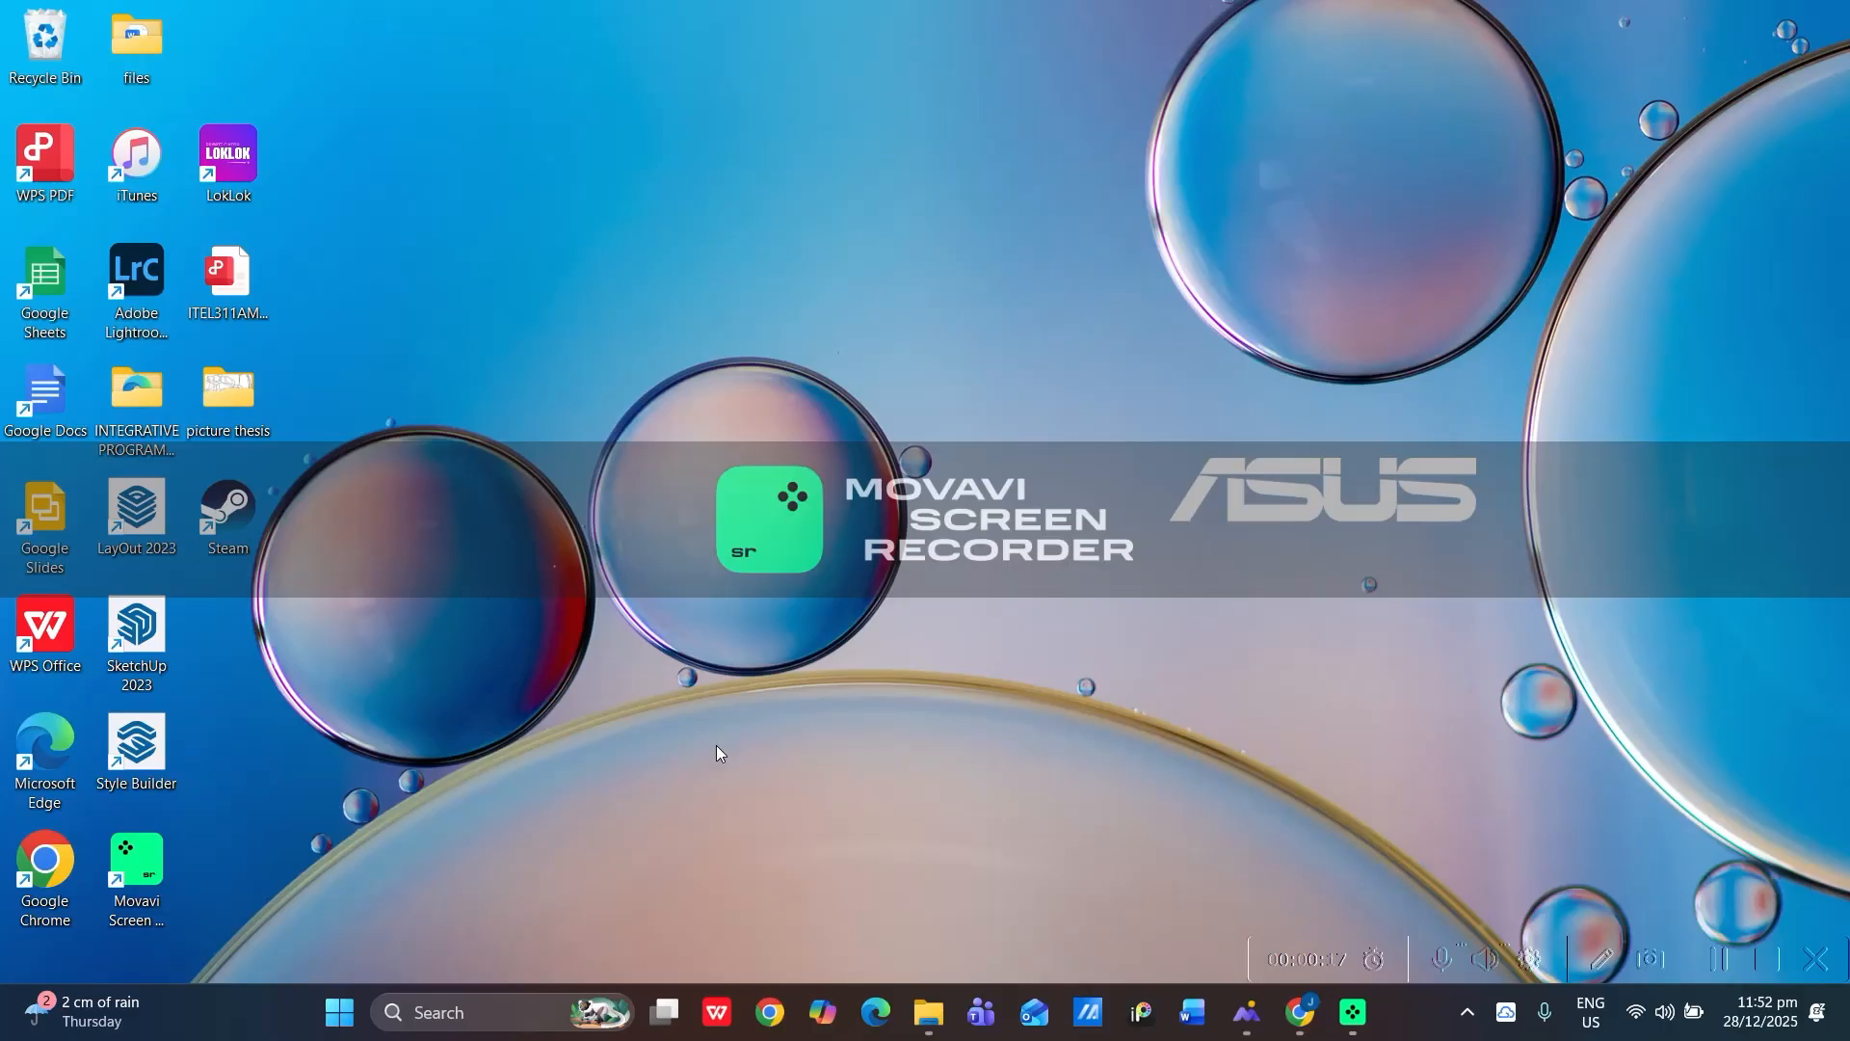
Open YouTube in Chrome, browse the home feed to check that it loads, and minimize the browser window
left_click(1300, 1012)
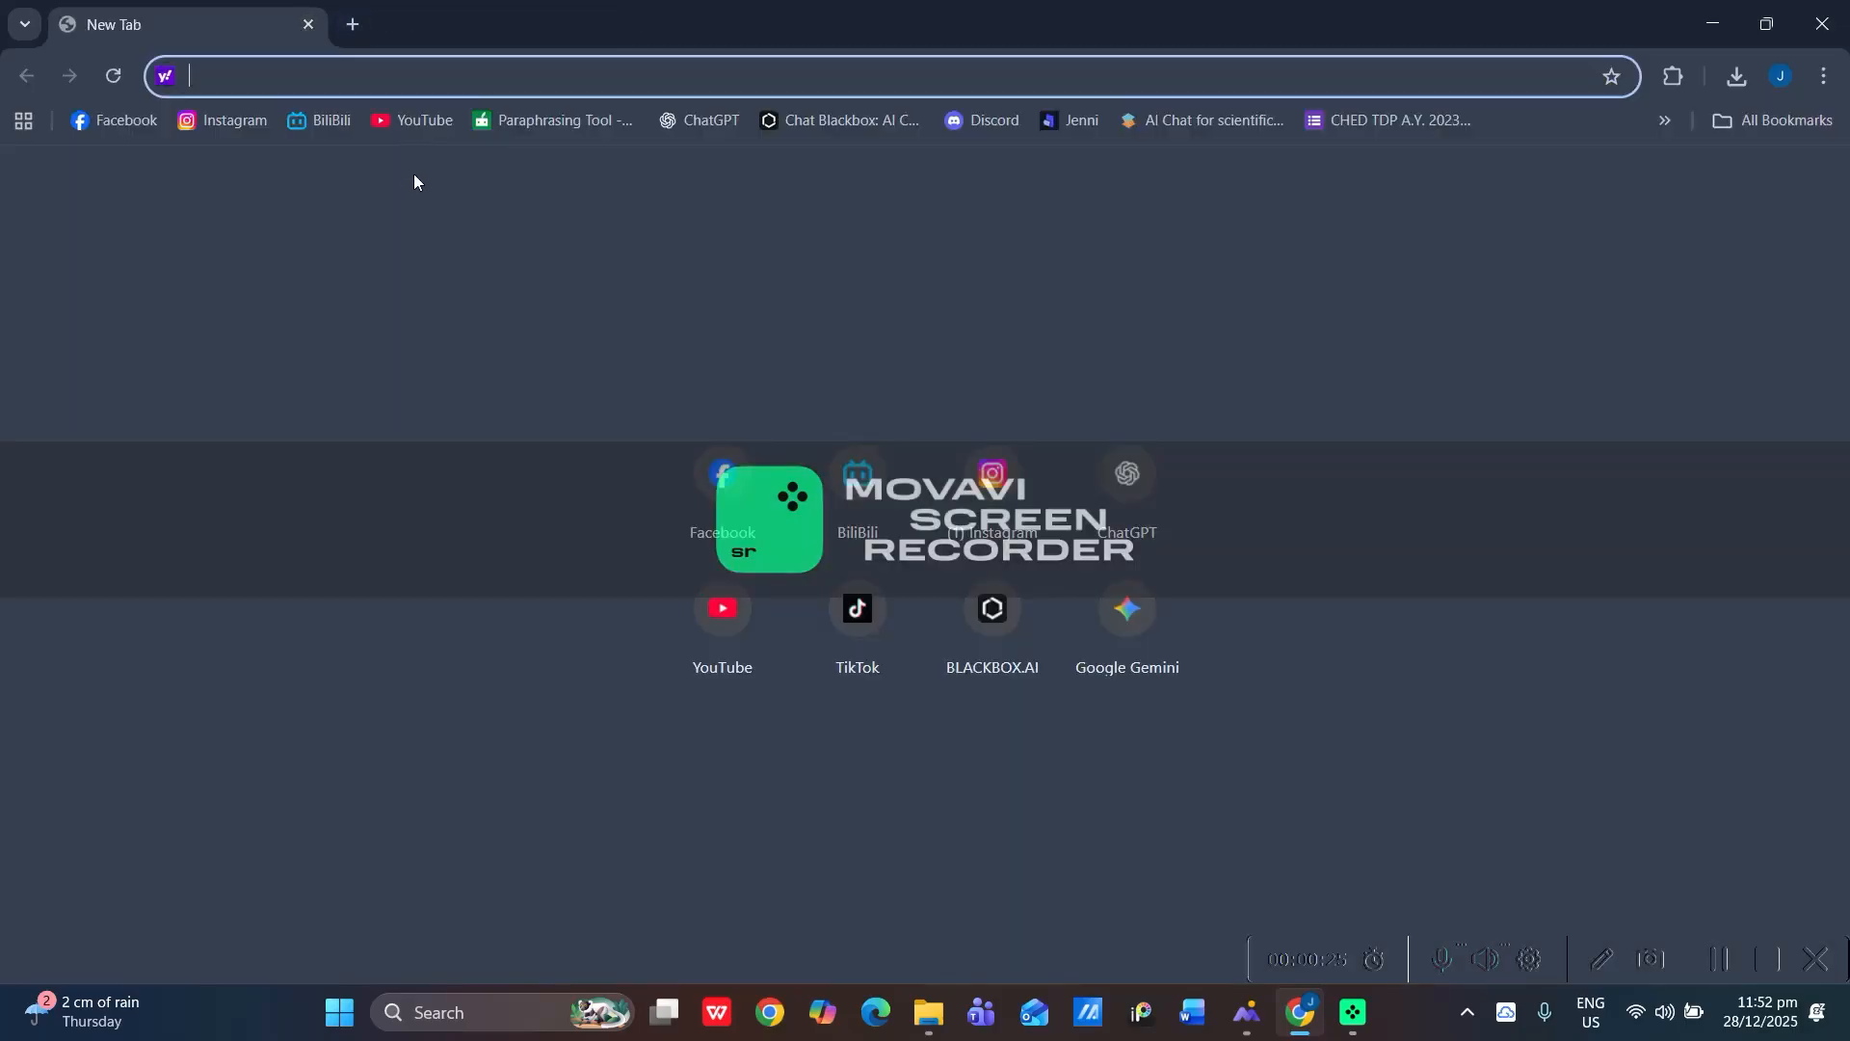
left_click(413, 122)
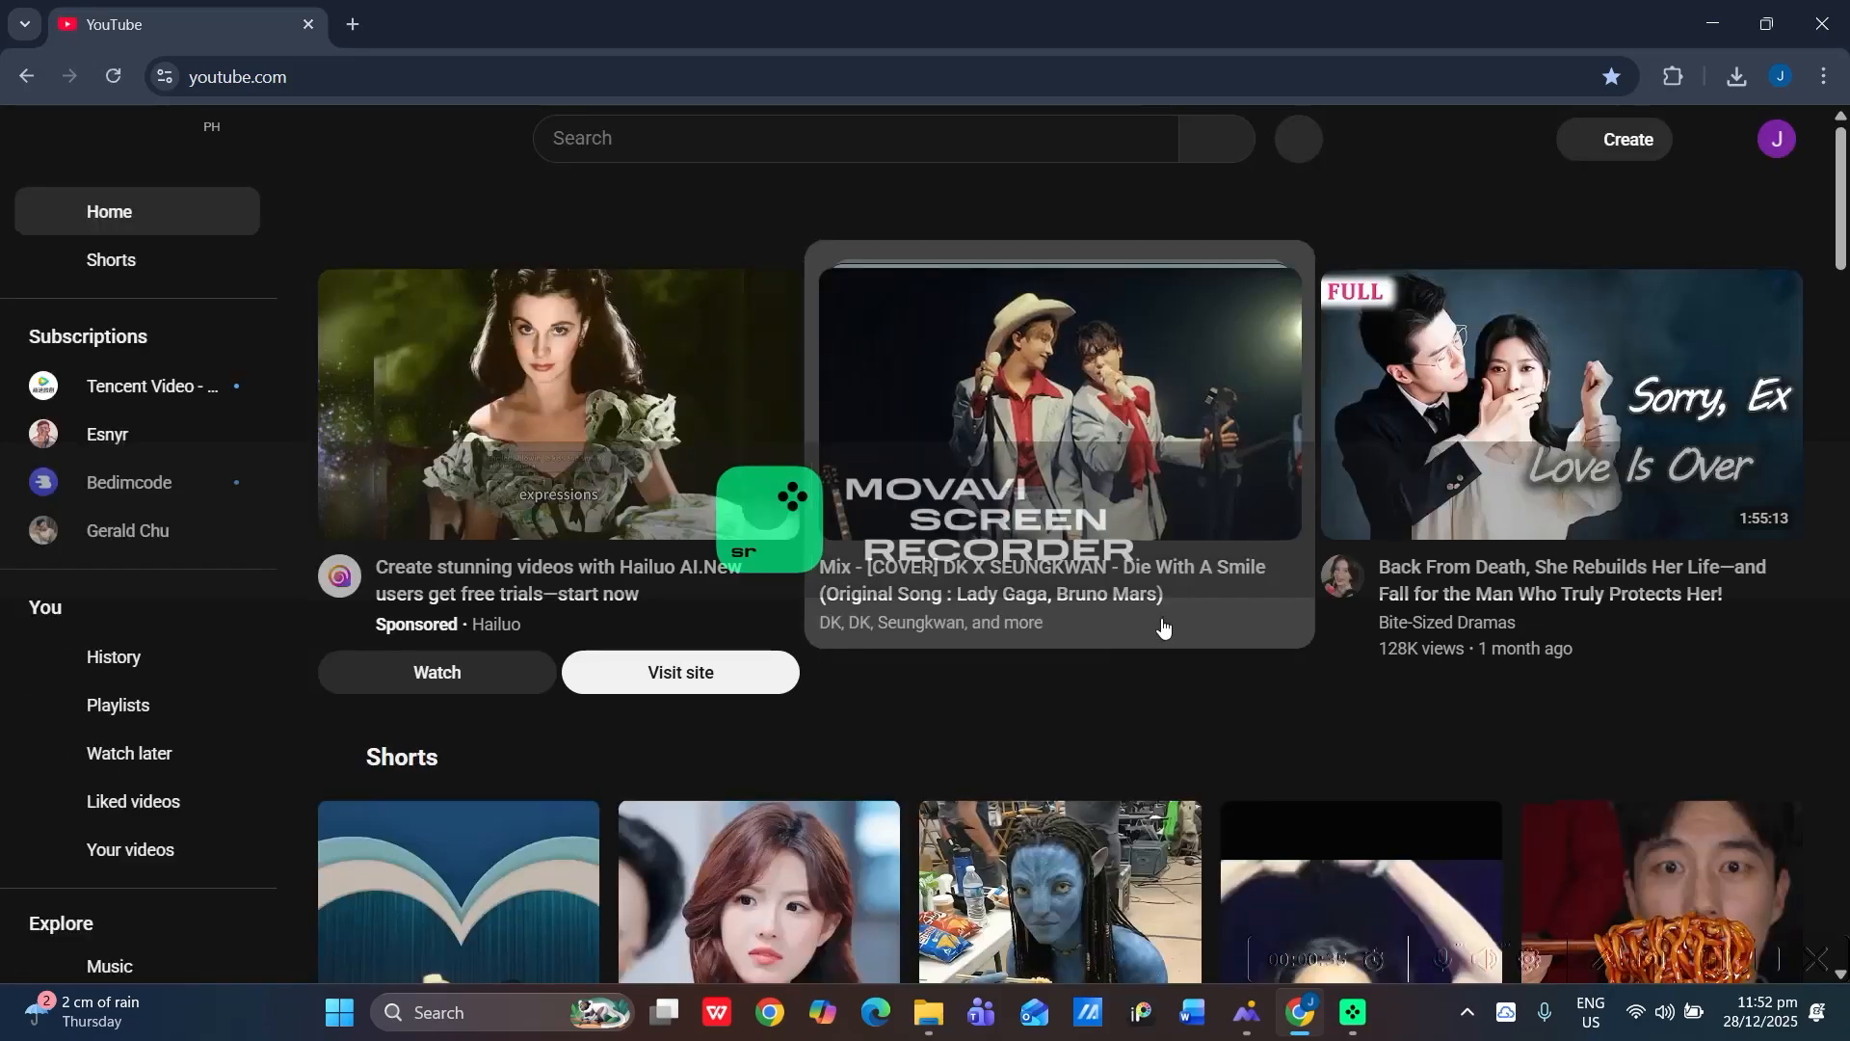
scroll(1171, 622, "down", 10)
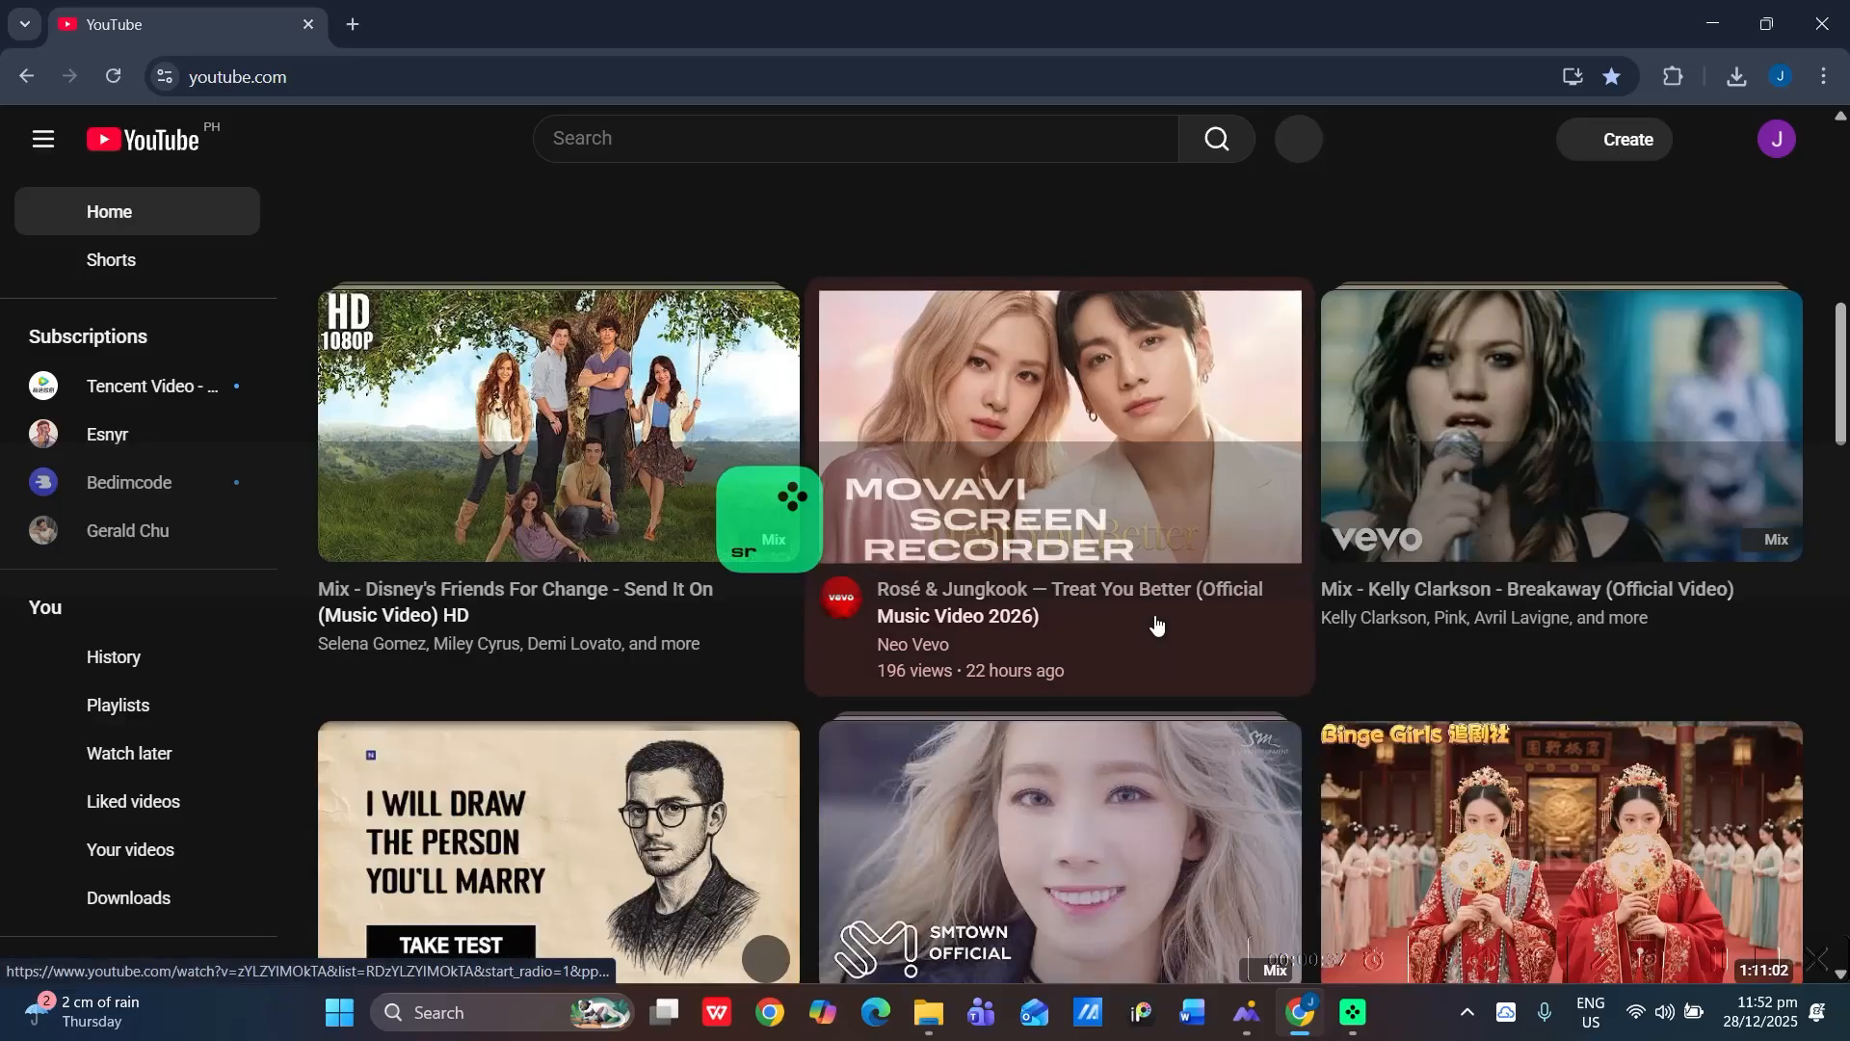
scroll(1157, 625, "down", 3)
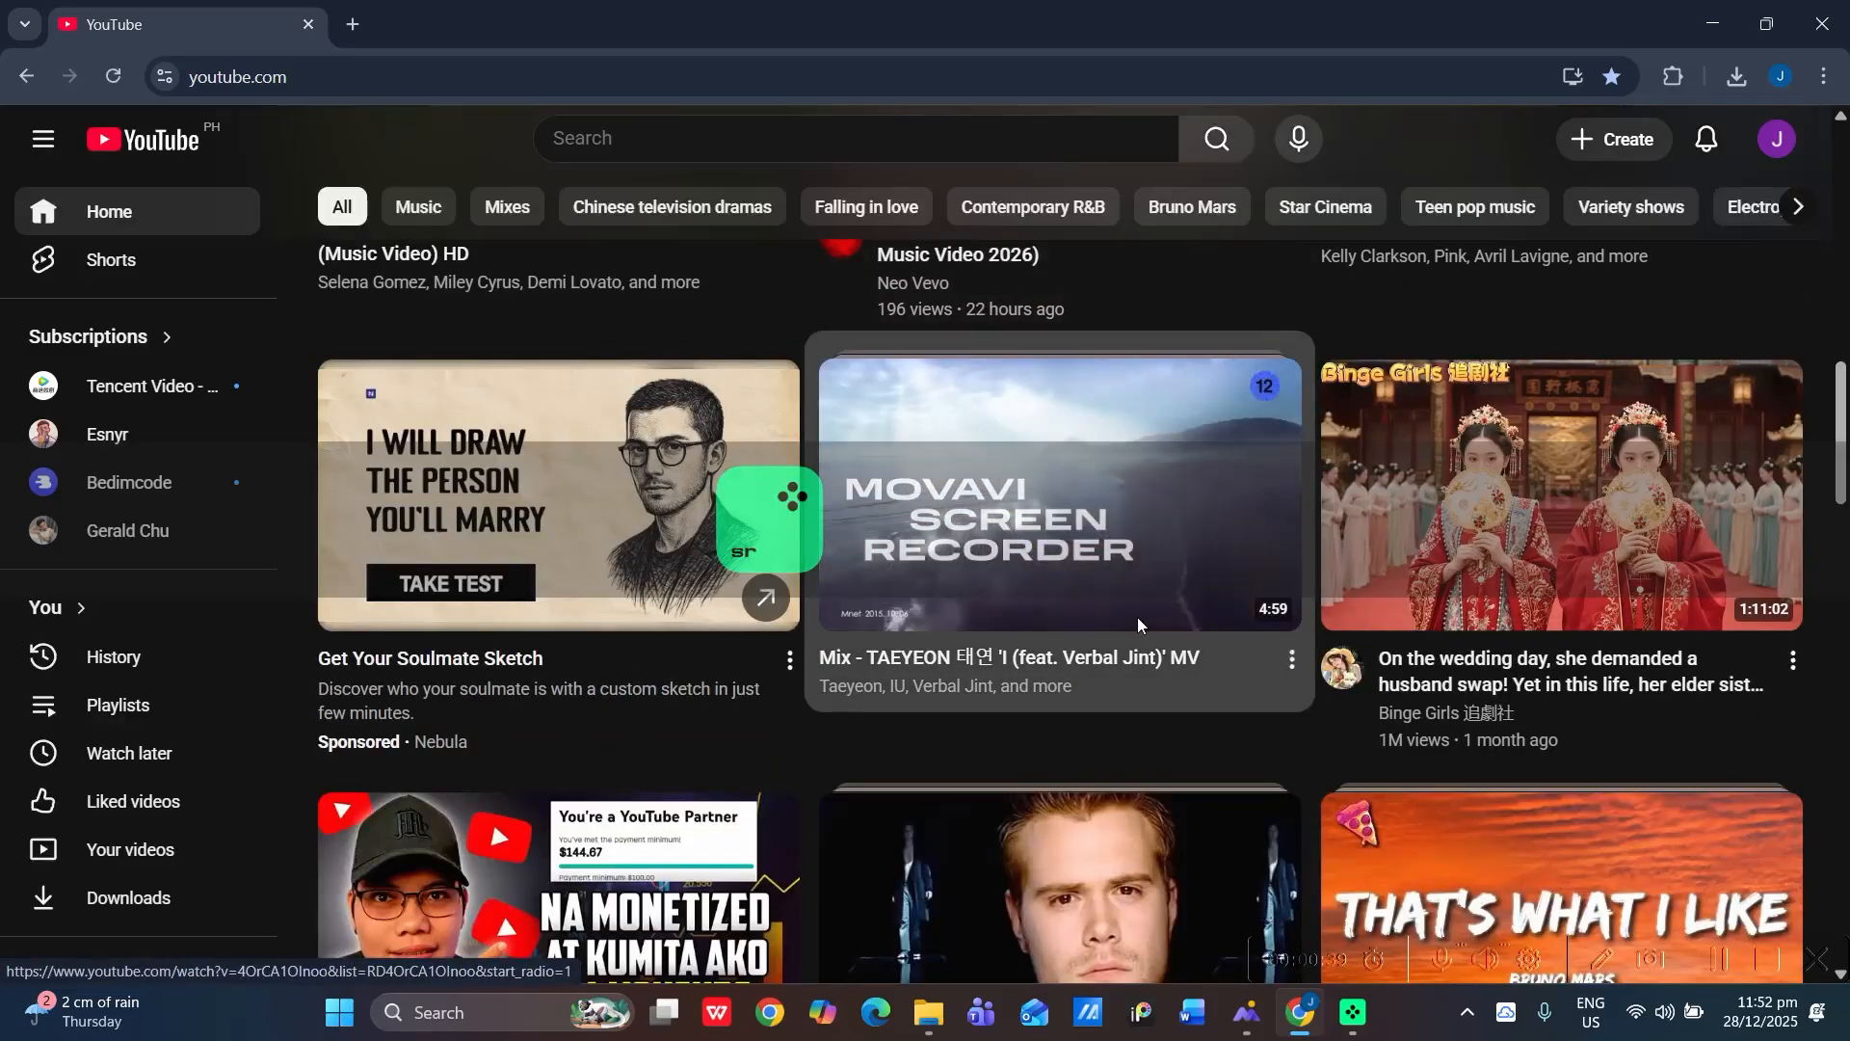
scroll(1137, 629, "down", 3)
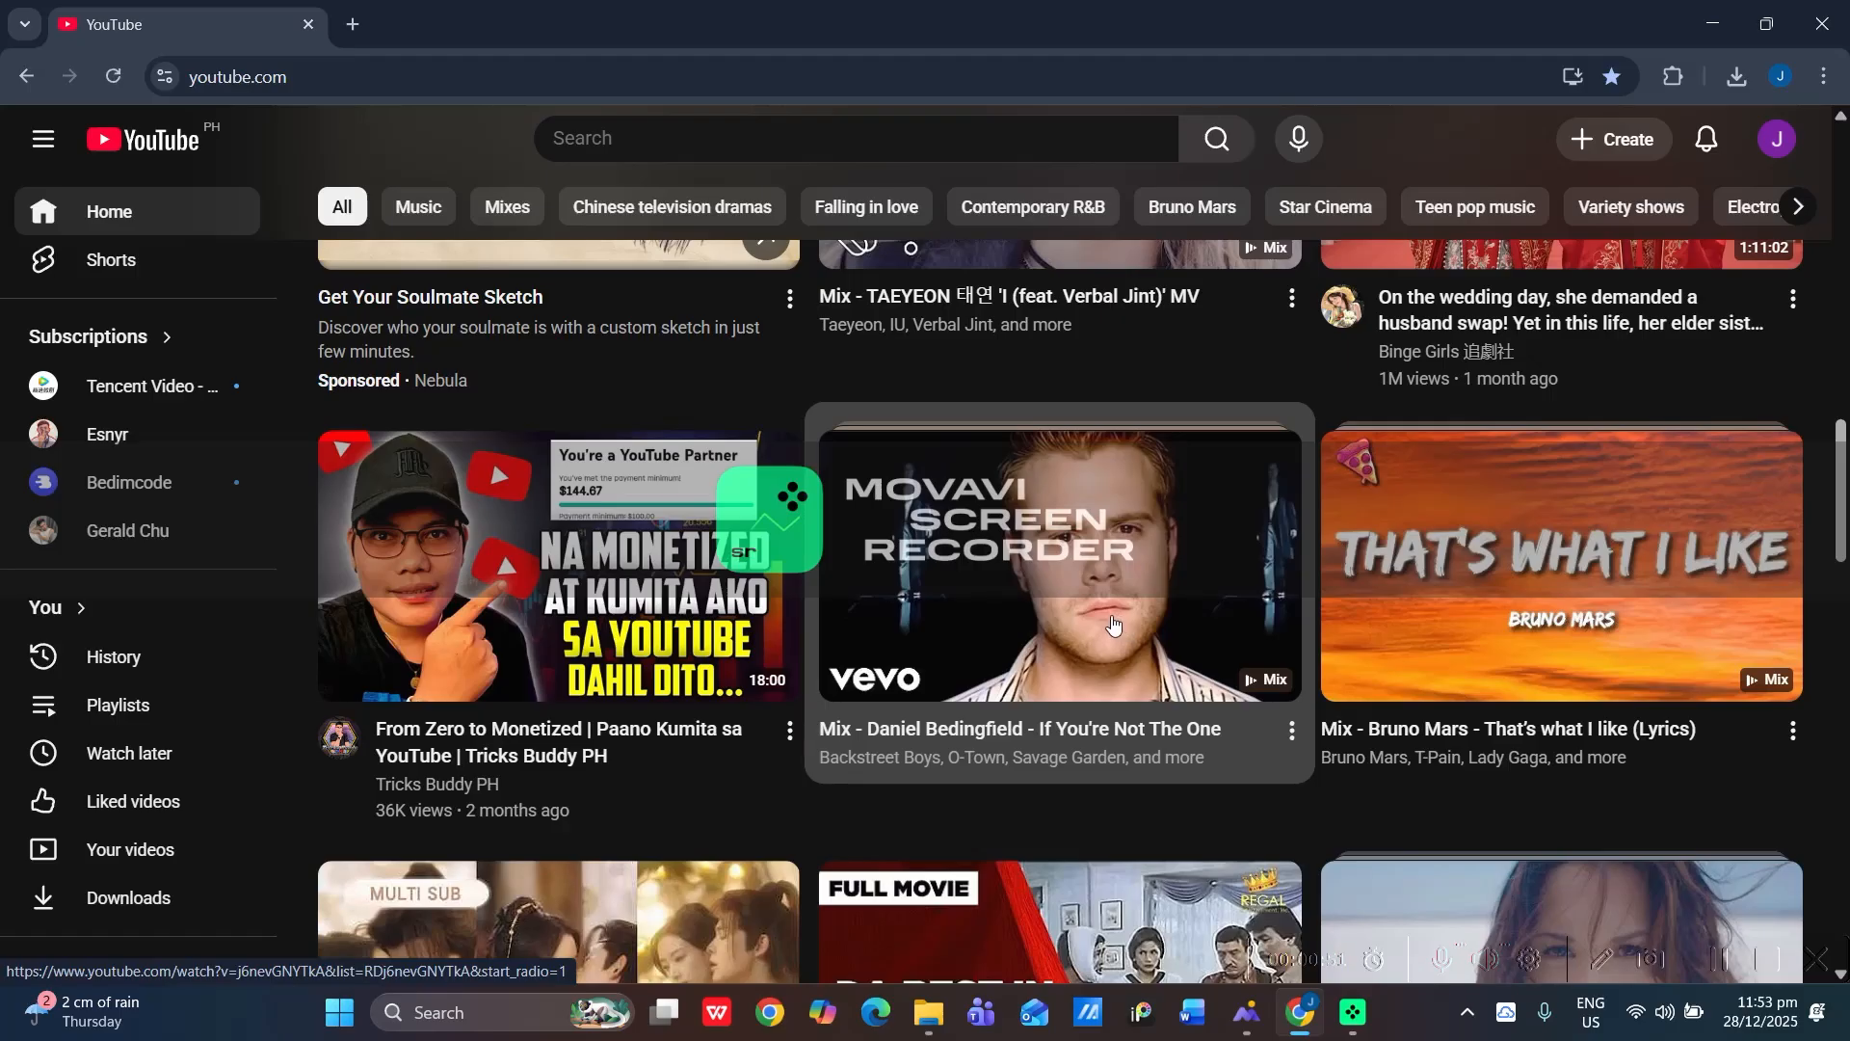
left_click(1713, 21)
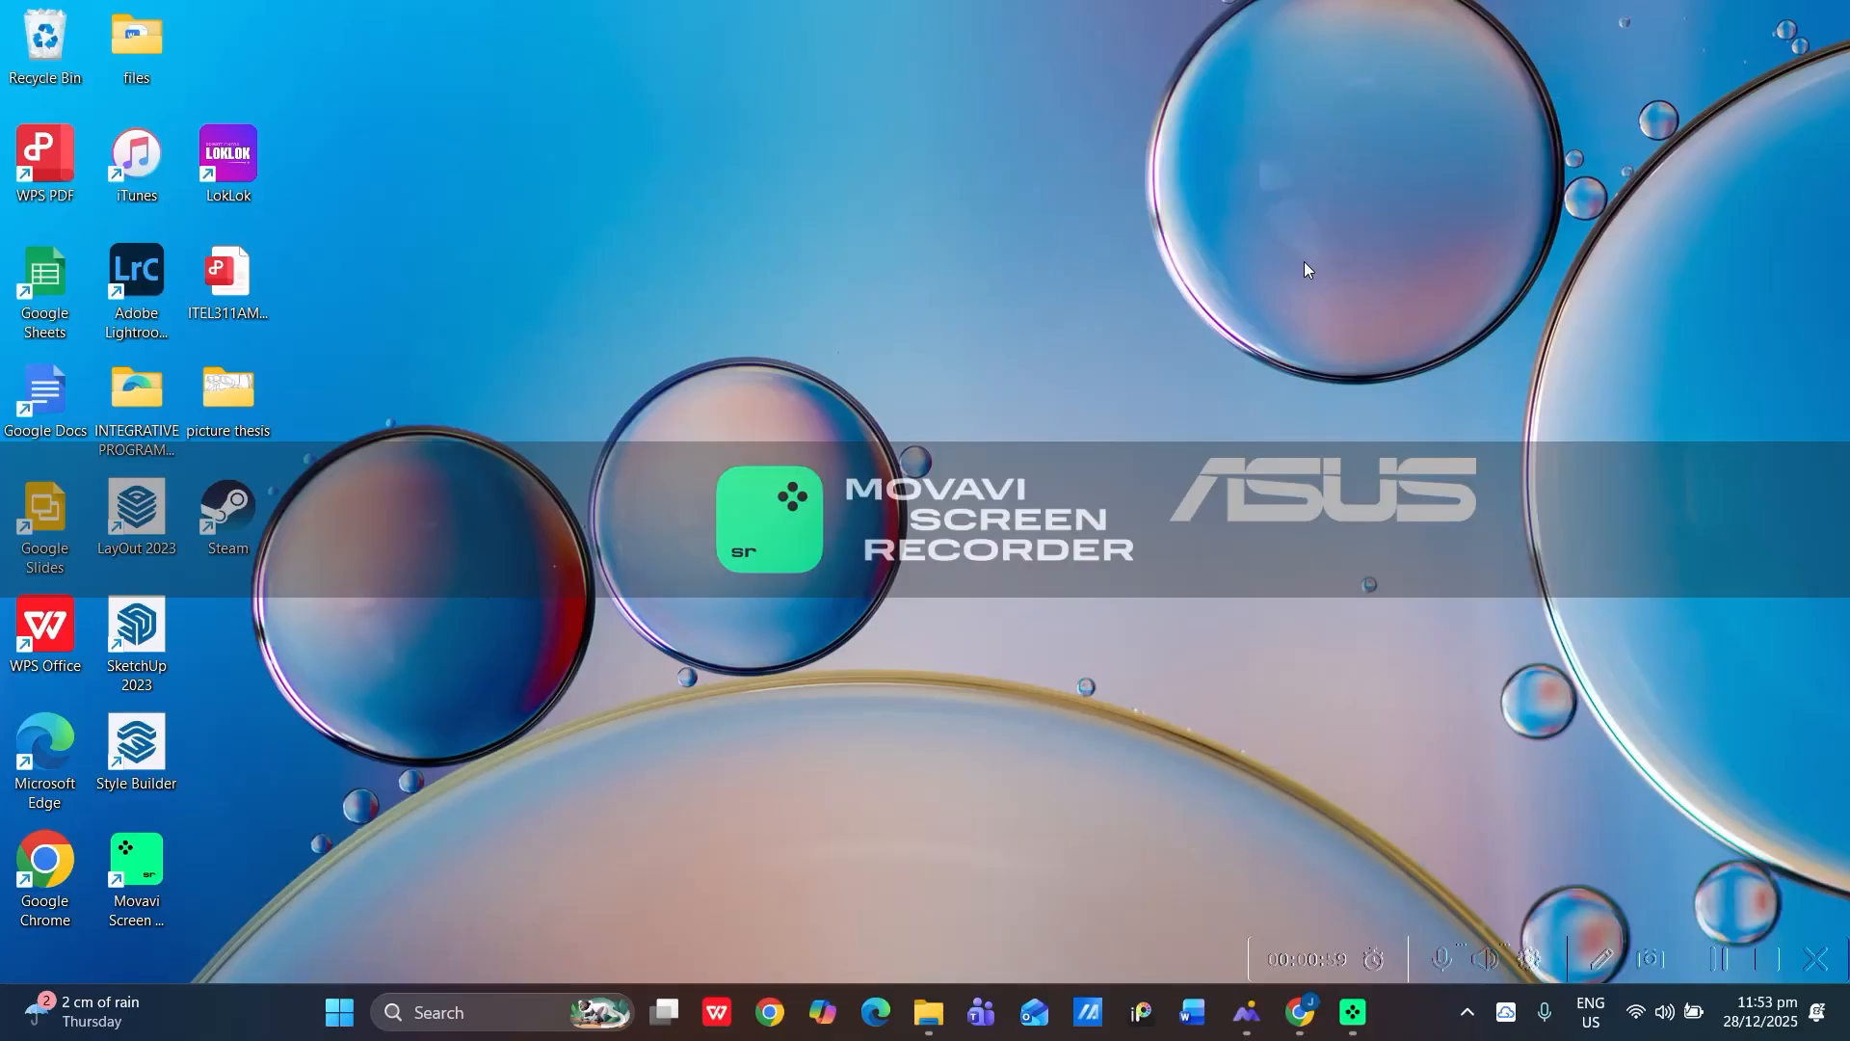
Open Windows Defender Firewall with Advanced Security by running wf.msc
key("super+r")
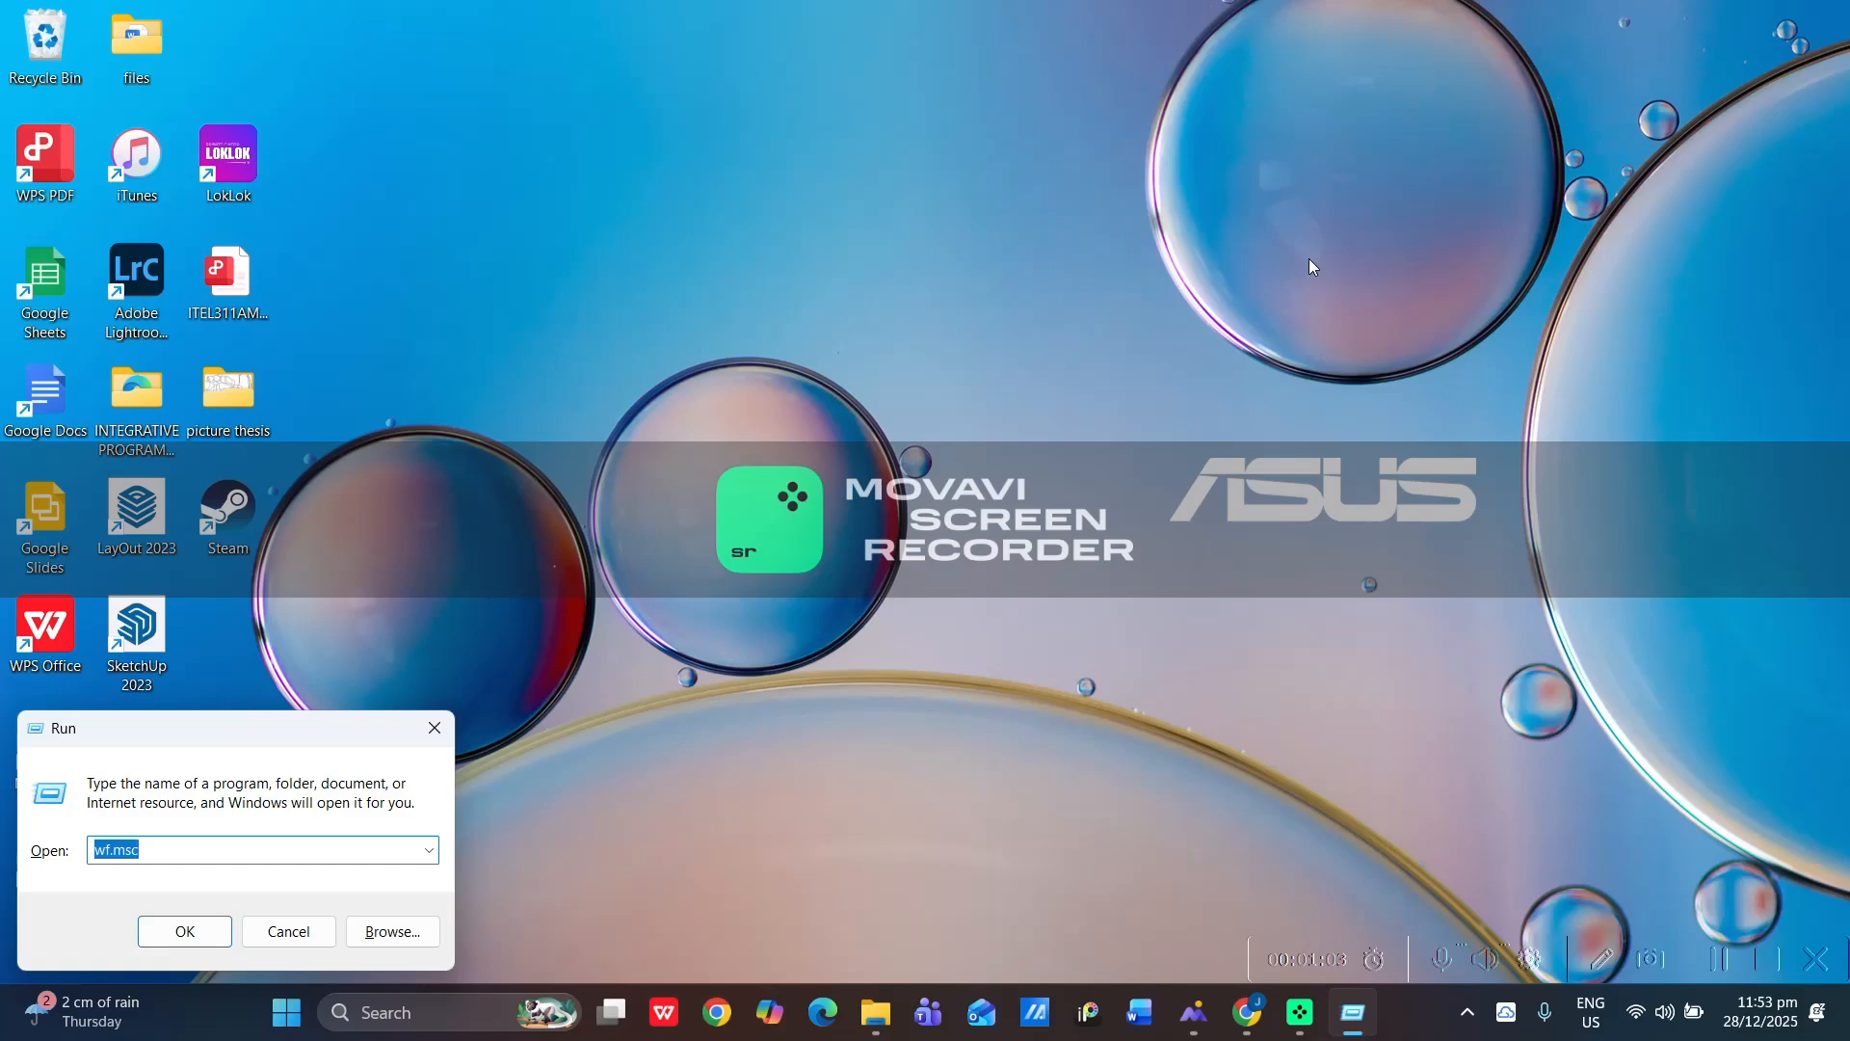
type("w")
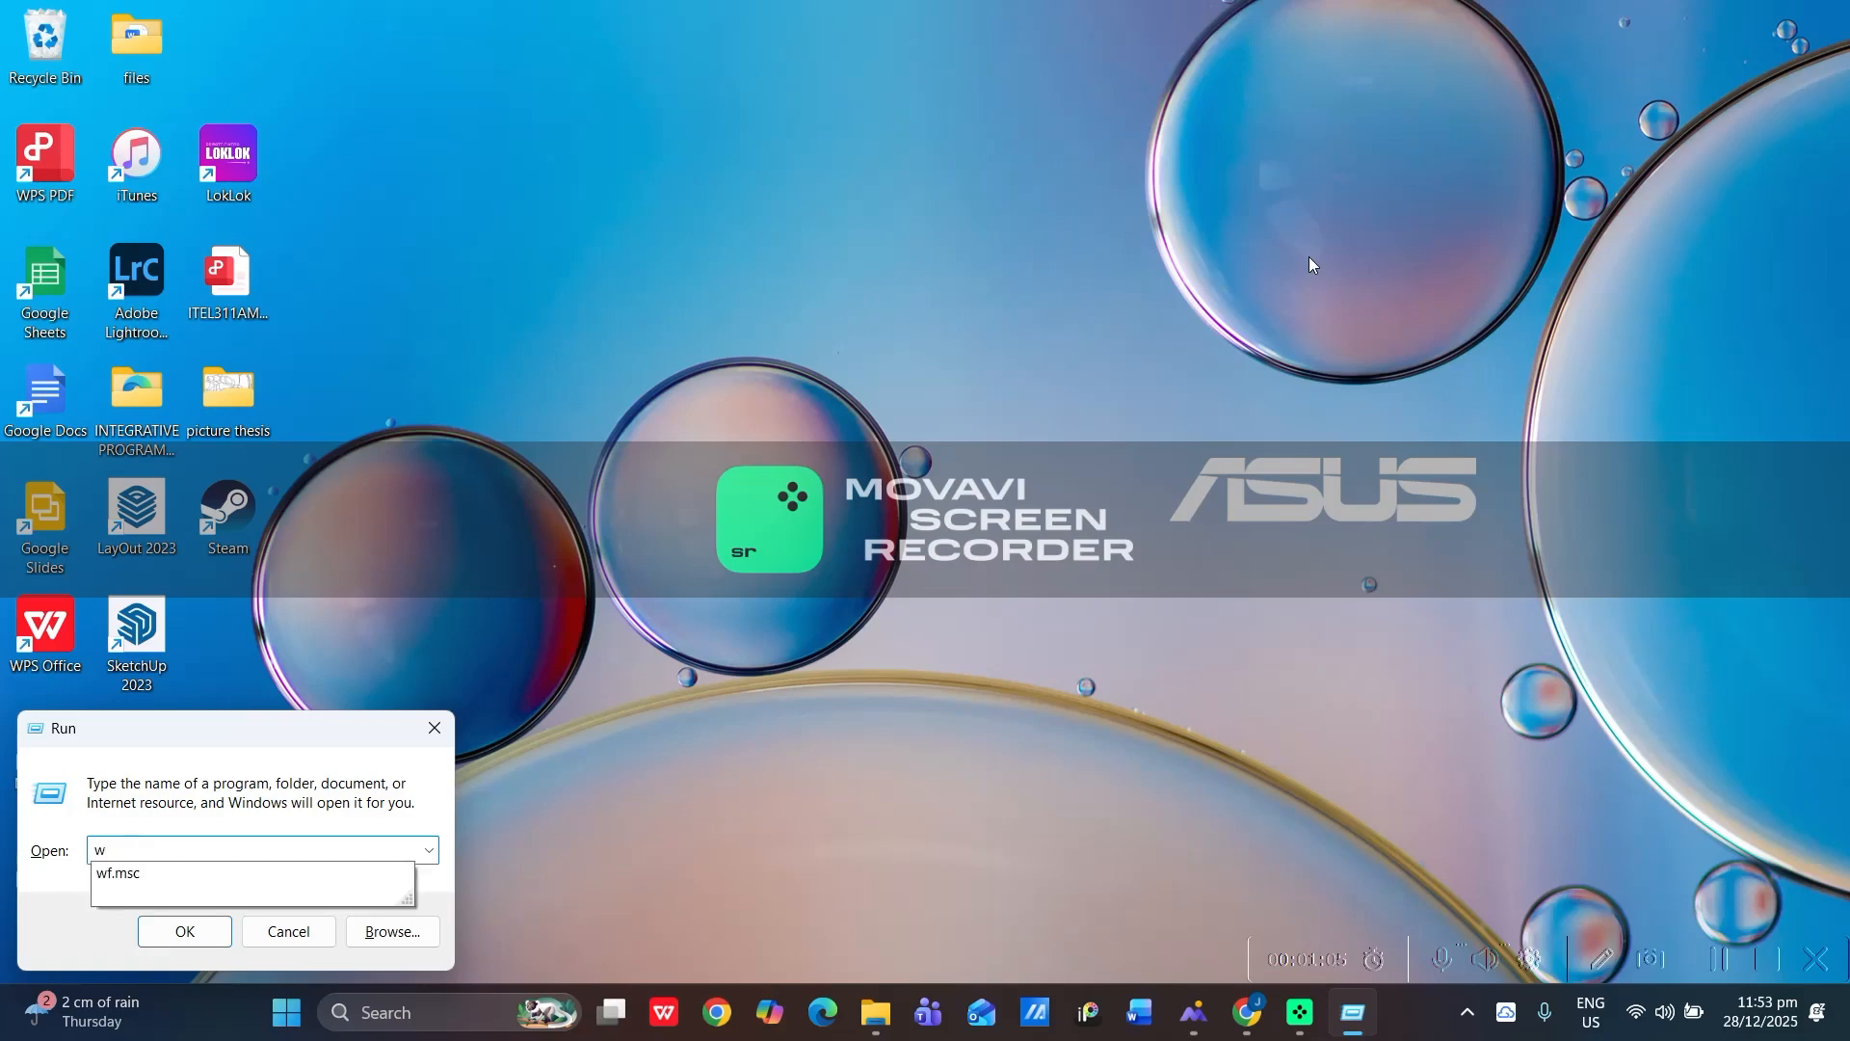
type("f.msc")
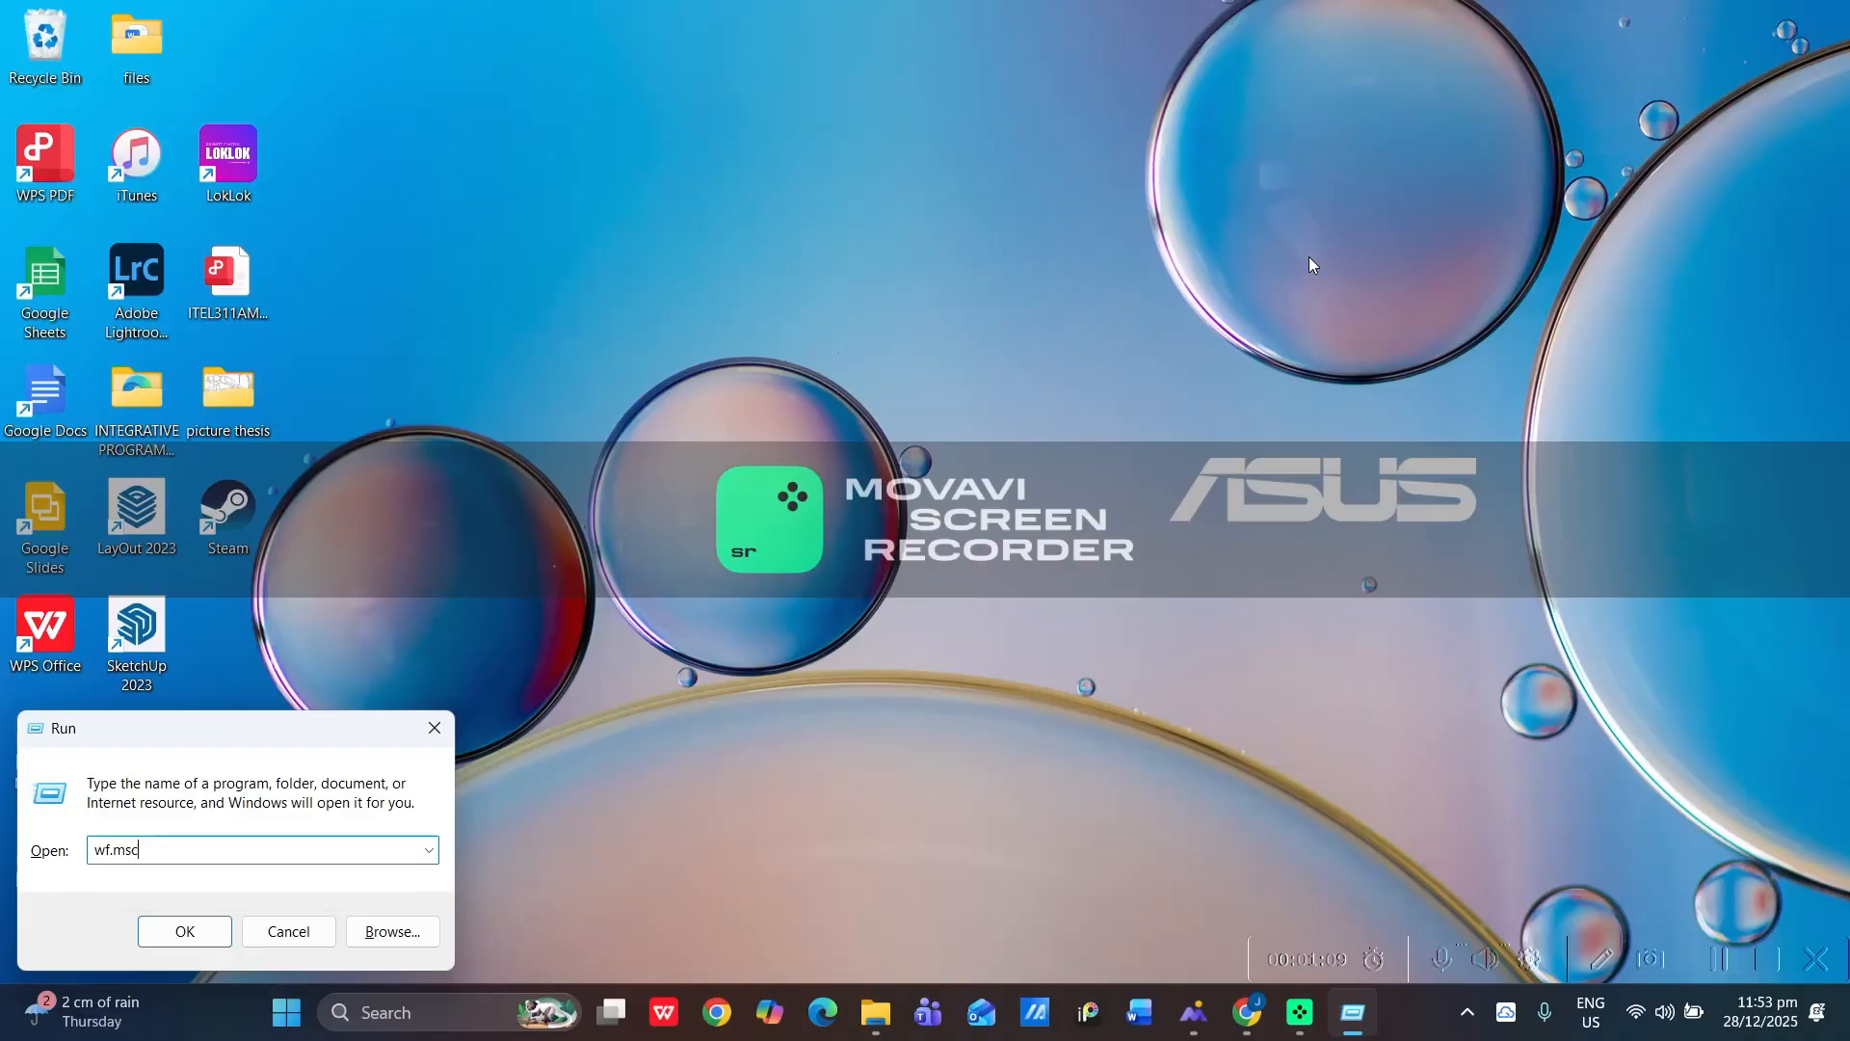
key("Return")
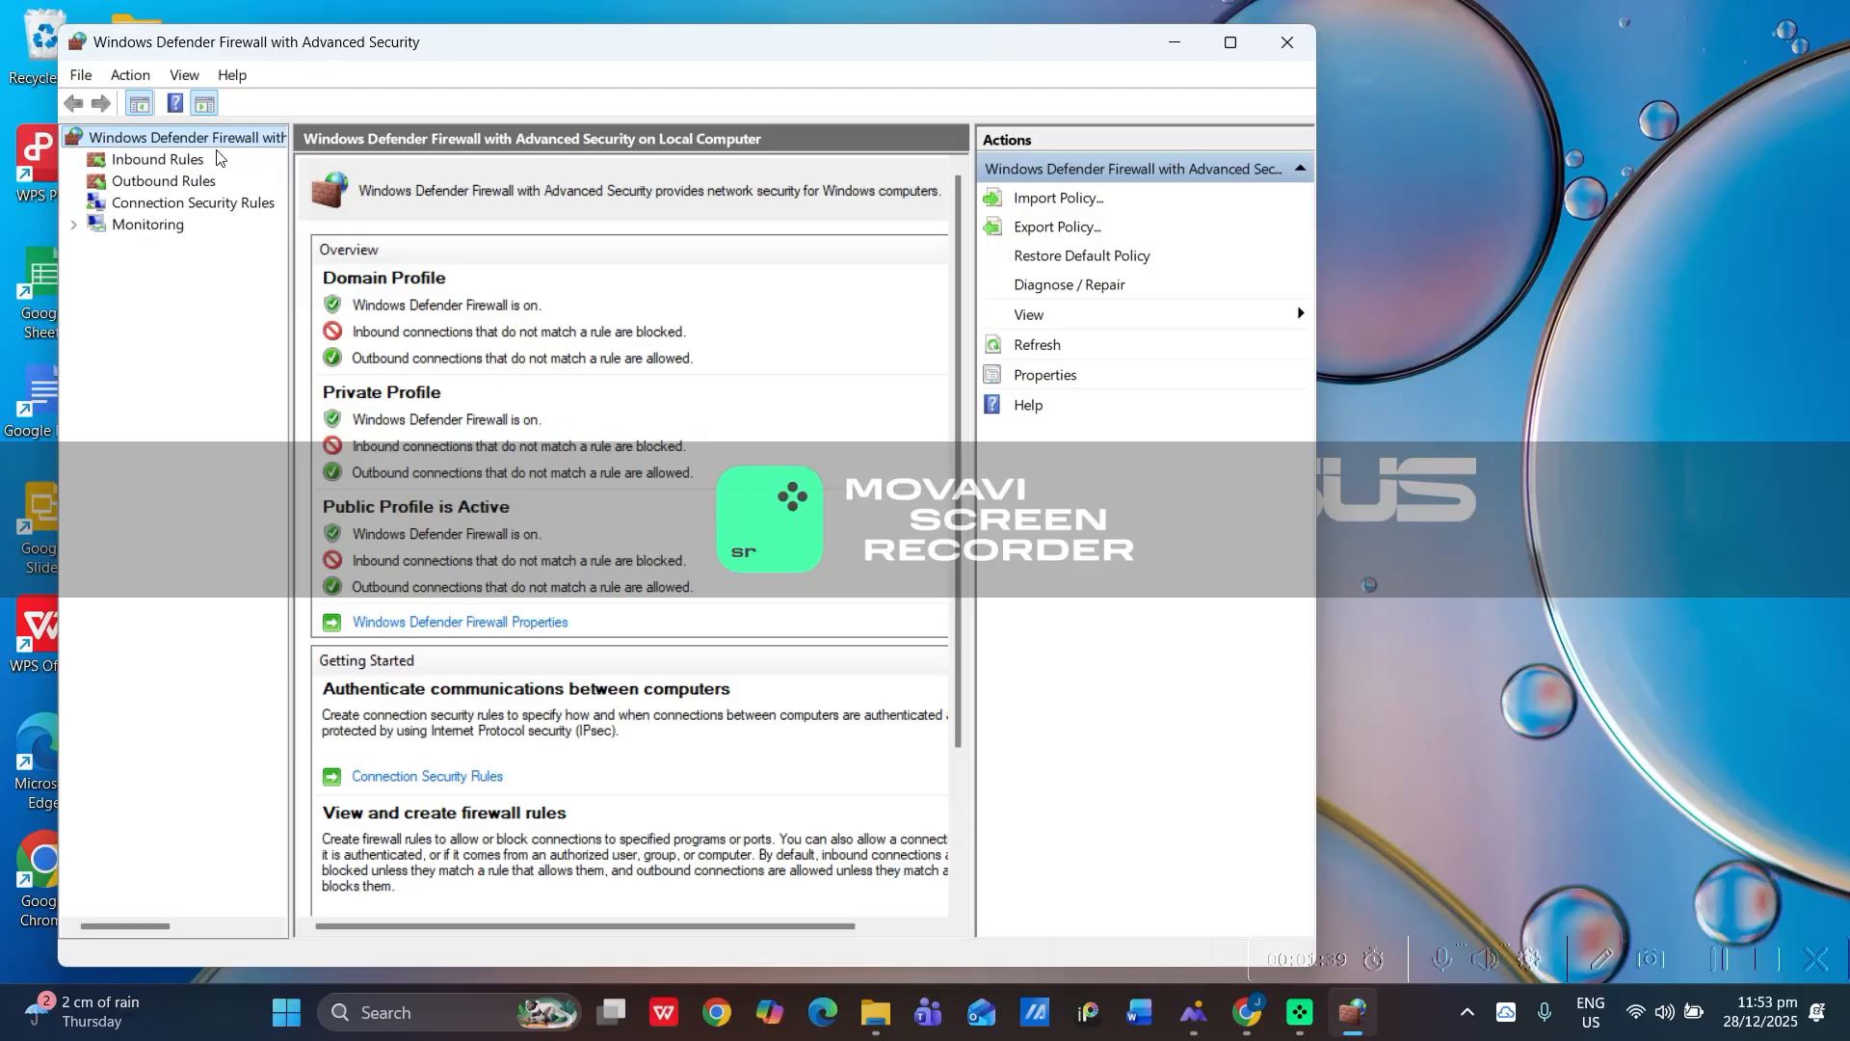
Start a new outbound firewall rule of the Program type and proceed to its program path settings
left_click(132, 183)
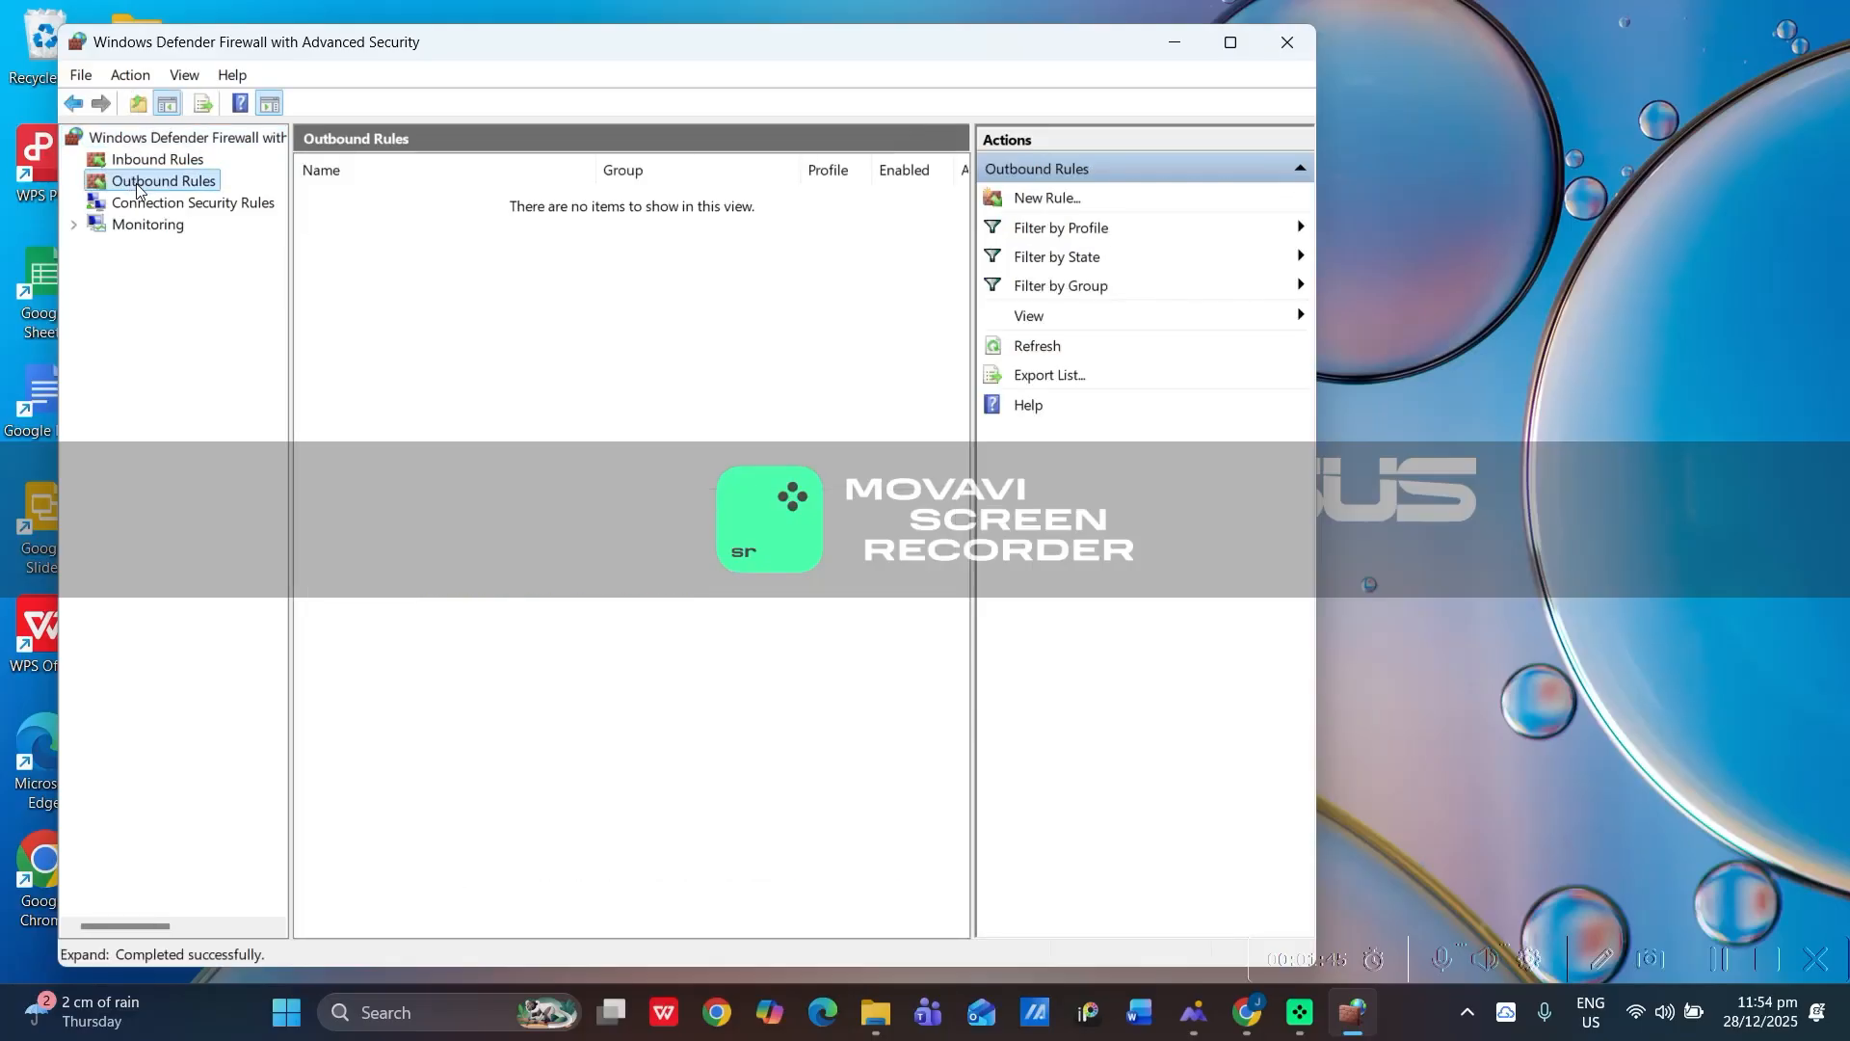
left_click(1063, 204)
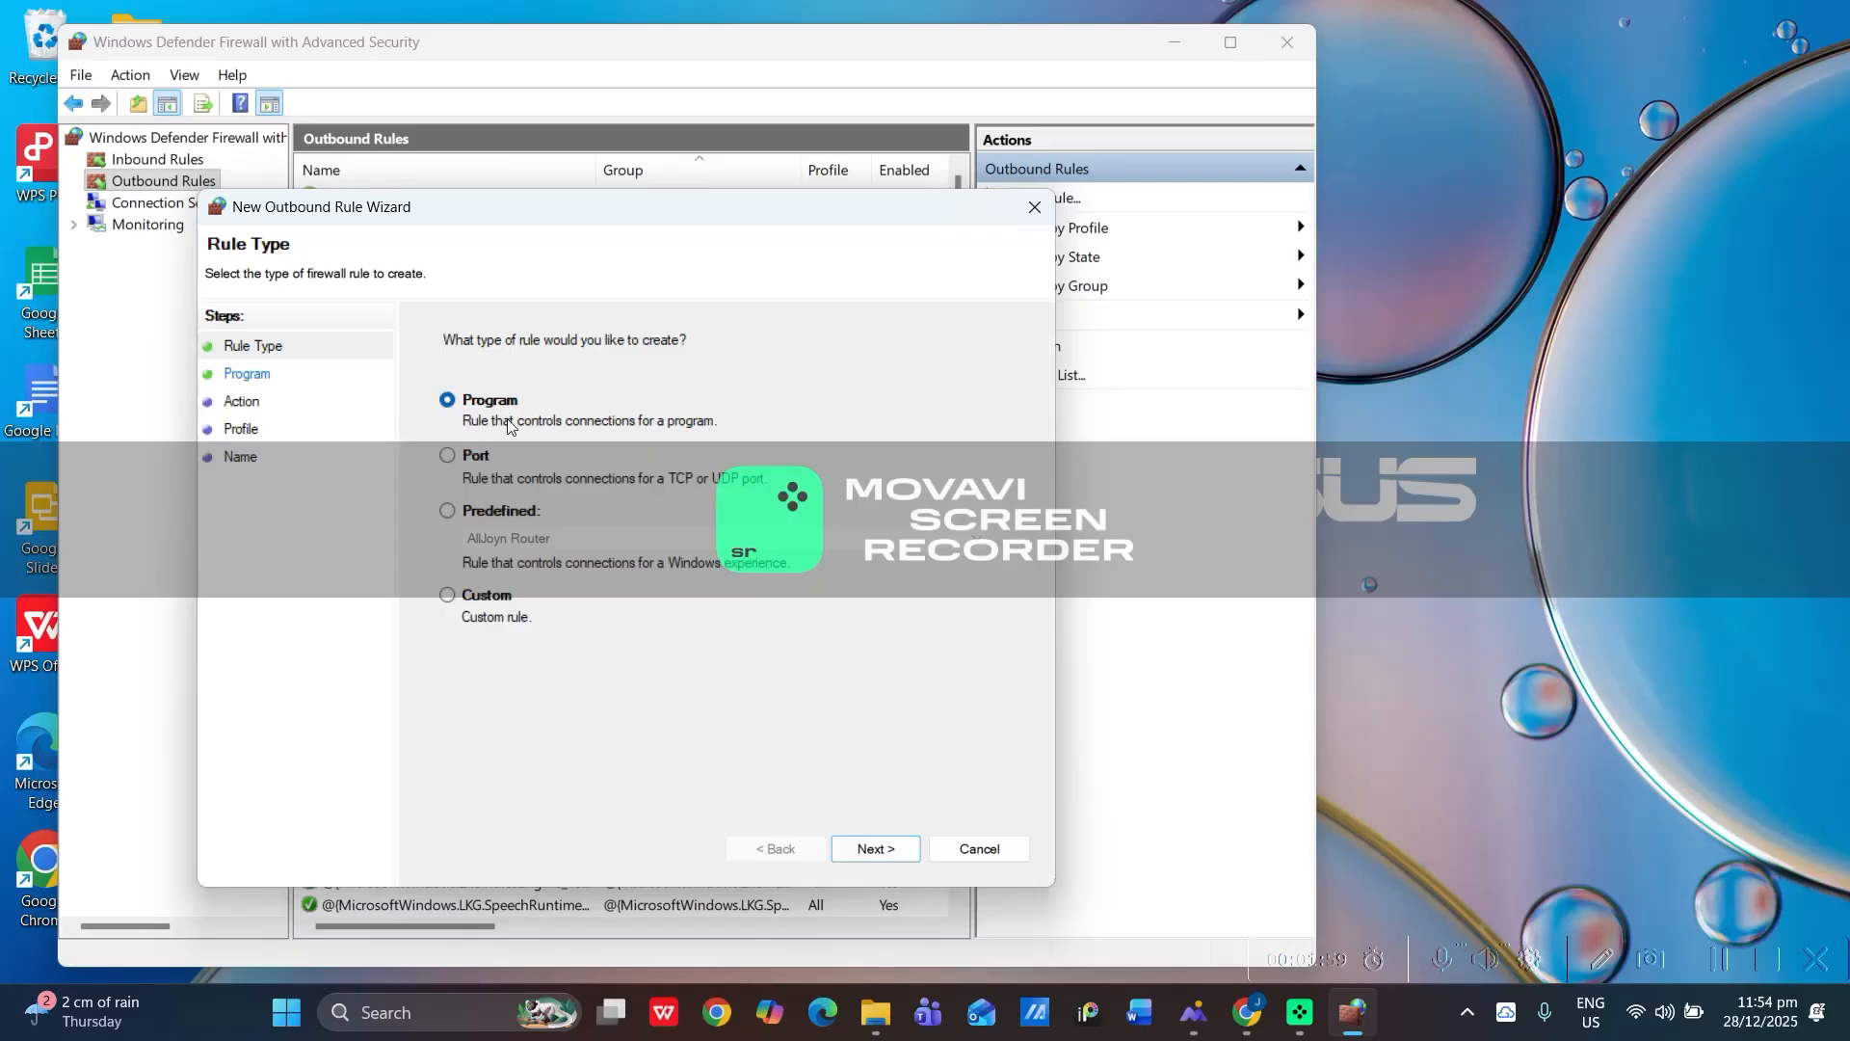
left_click(885, 846)
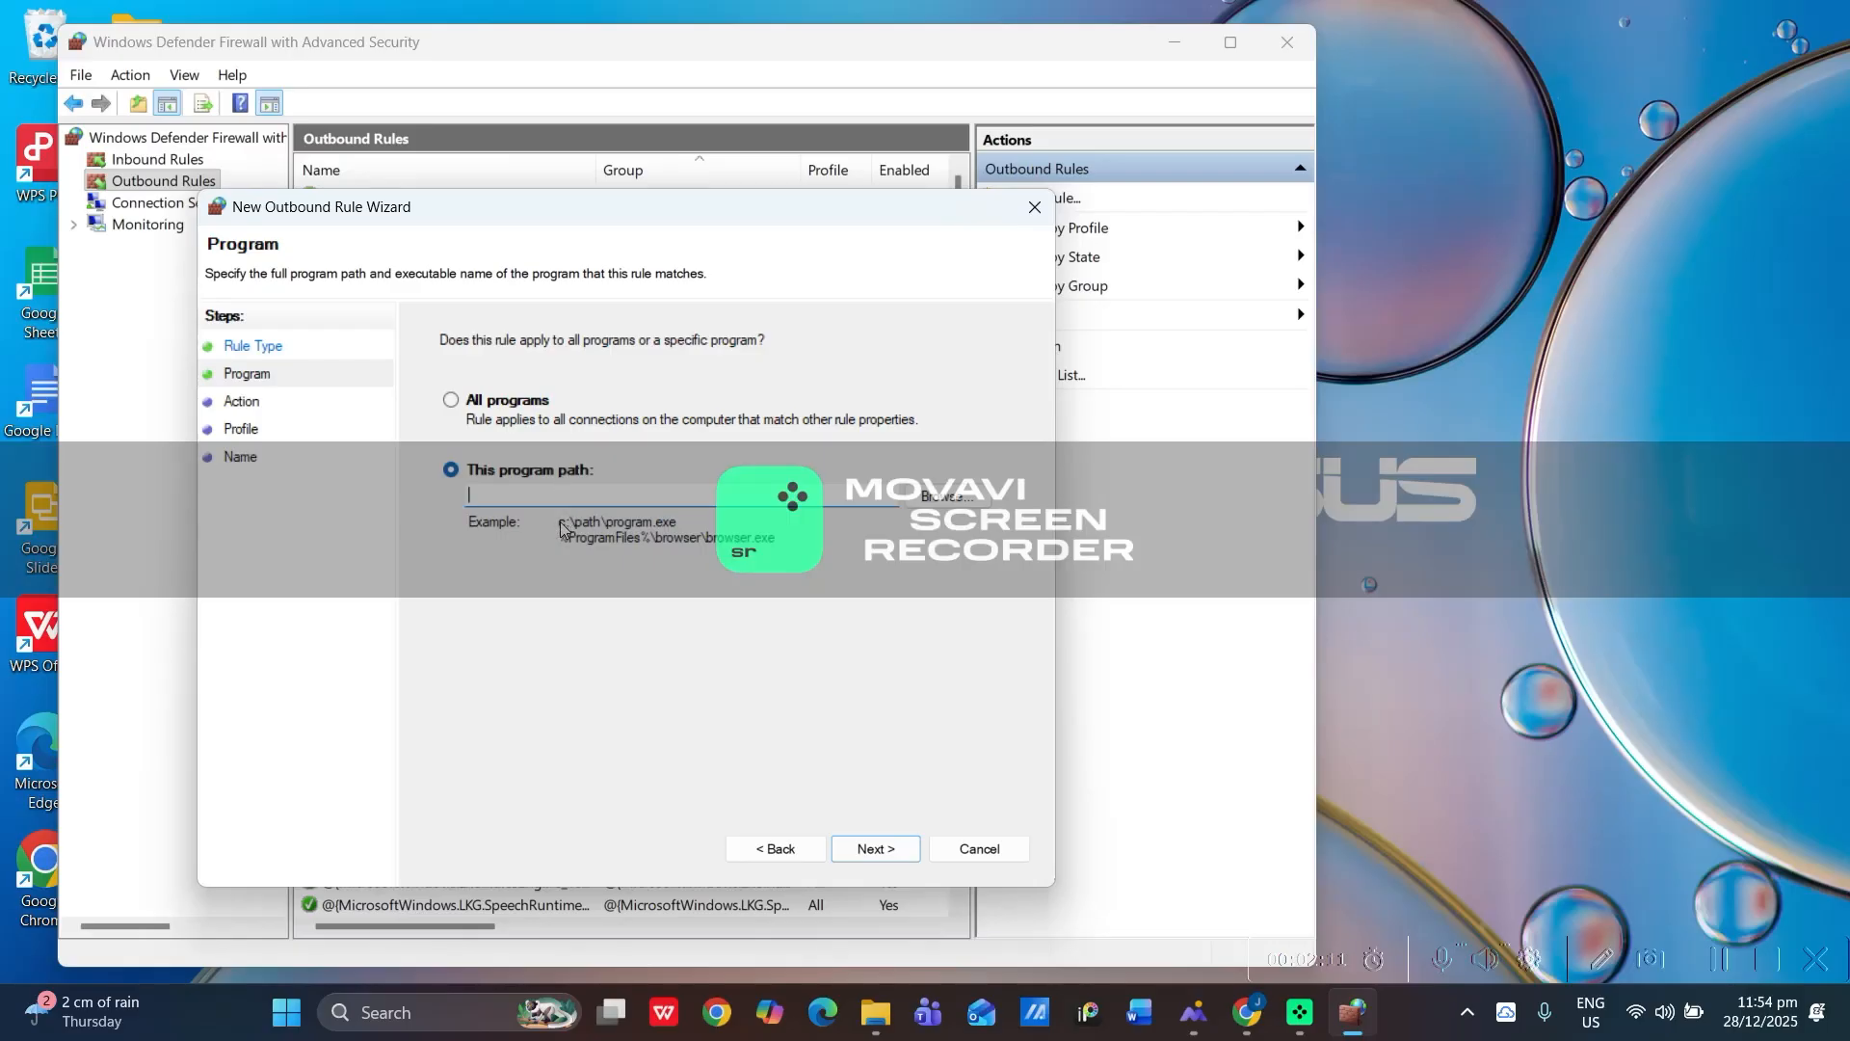
Switch to File Explorer and open the folder C:\Program Files\Google\Chrome\Application
mouse_move(889, 1005)
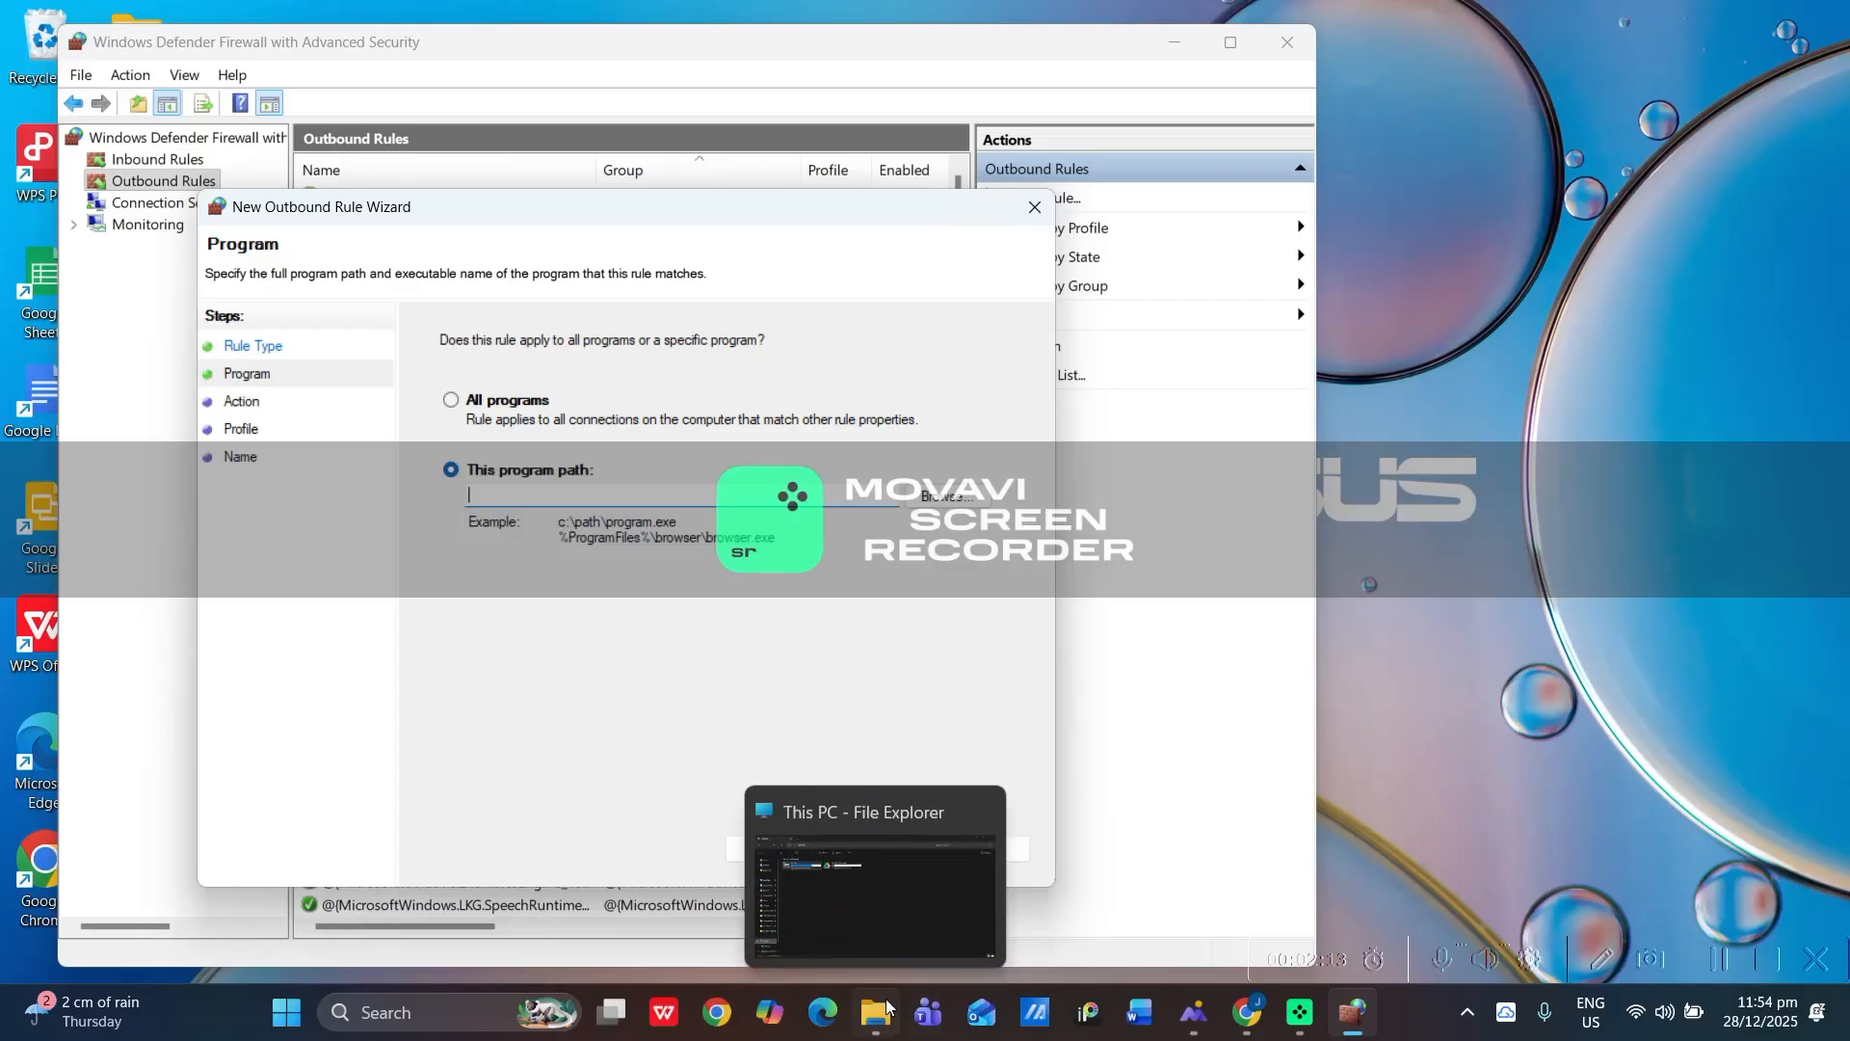
left_click(864, 931)
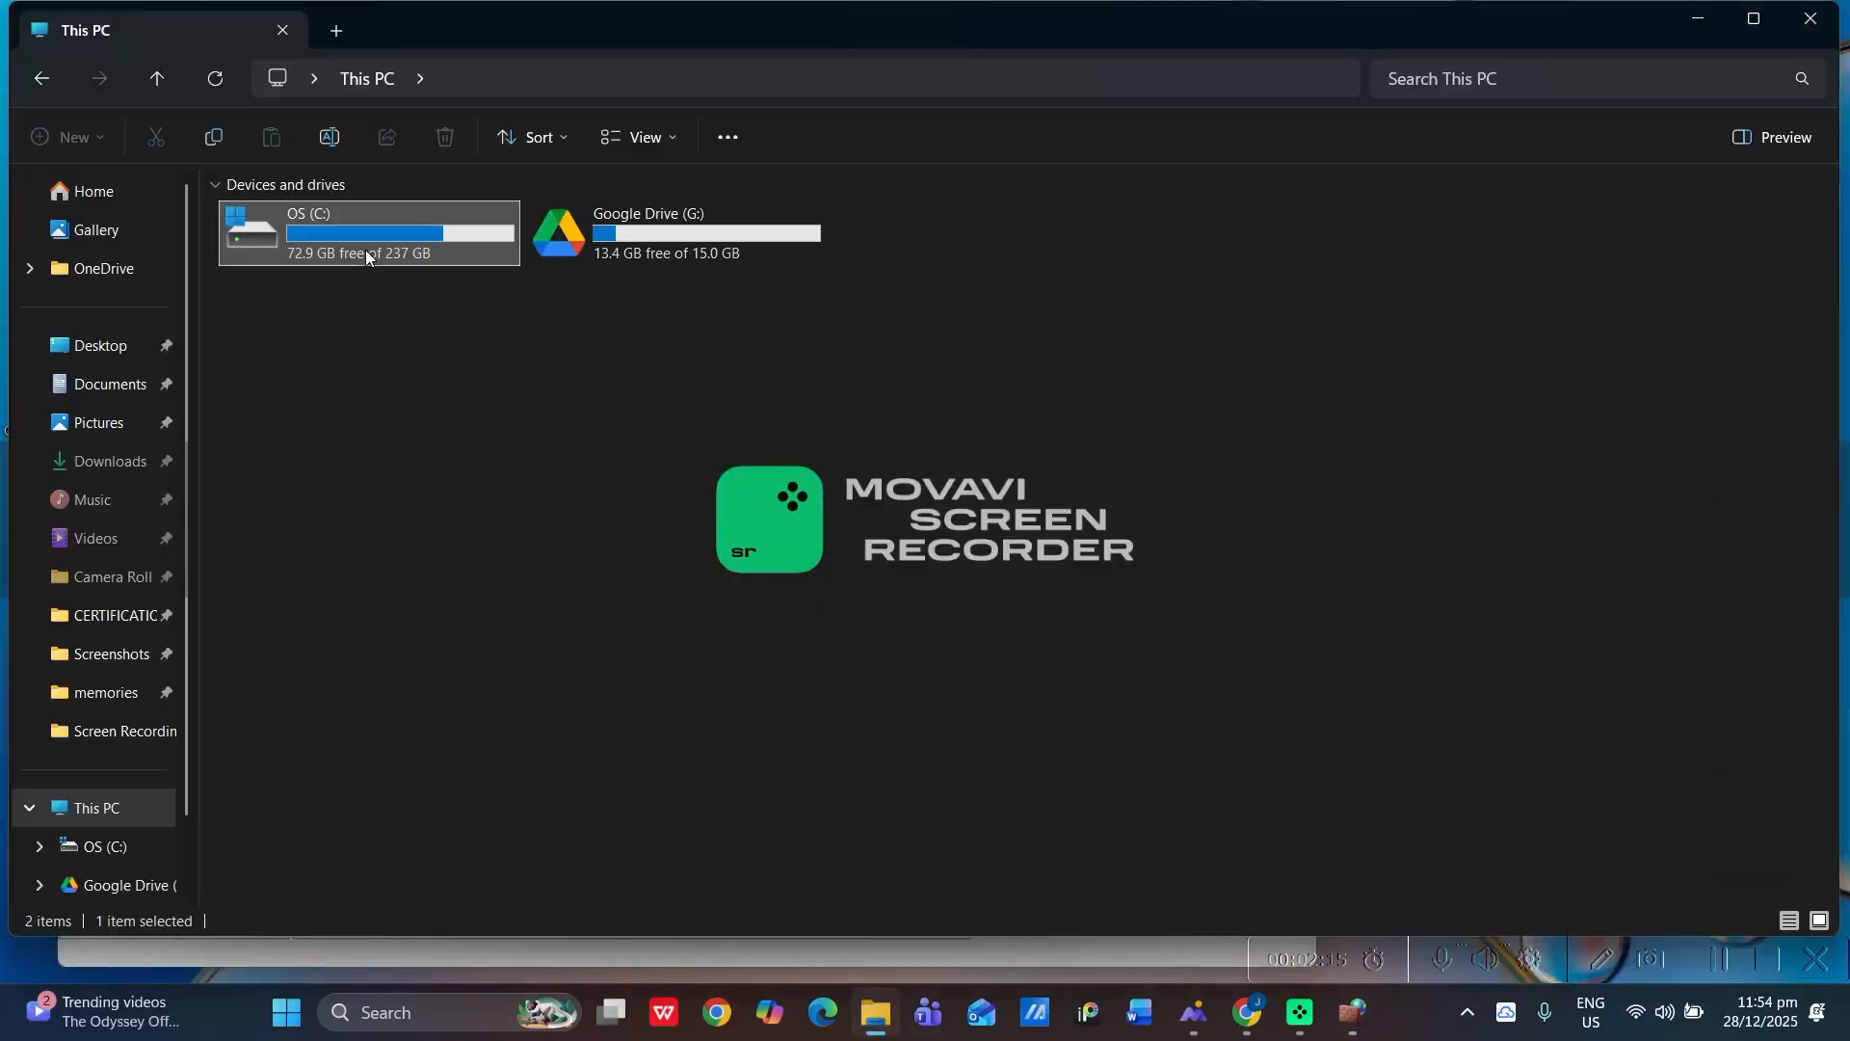
double_click(361, 235)
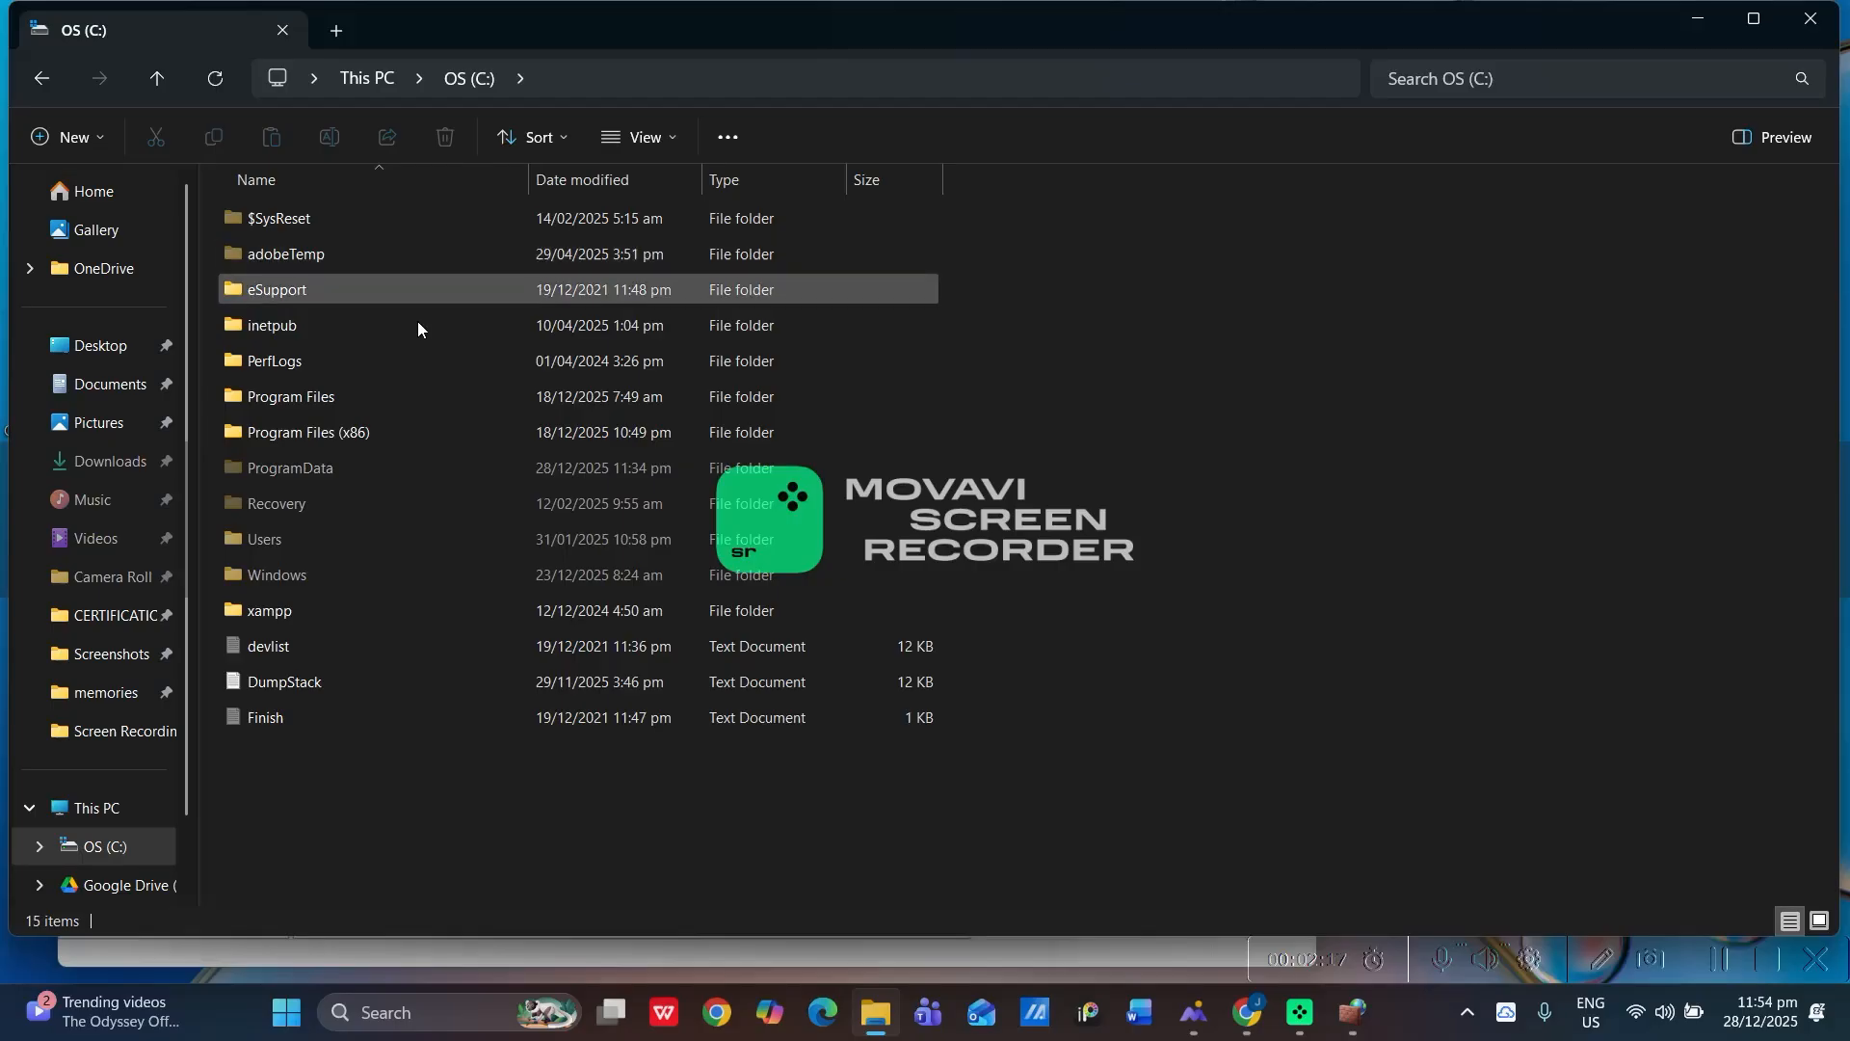
left_click(430, 396)
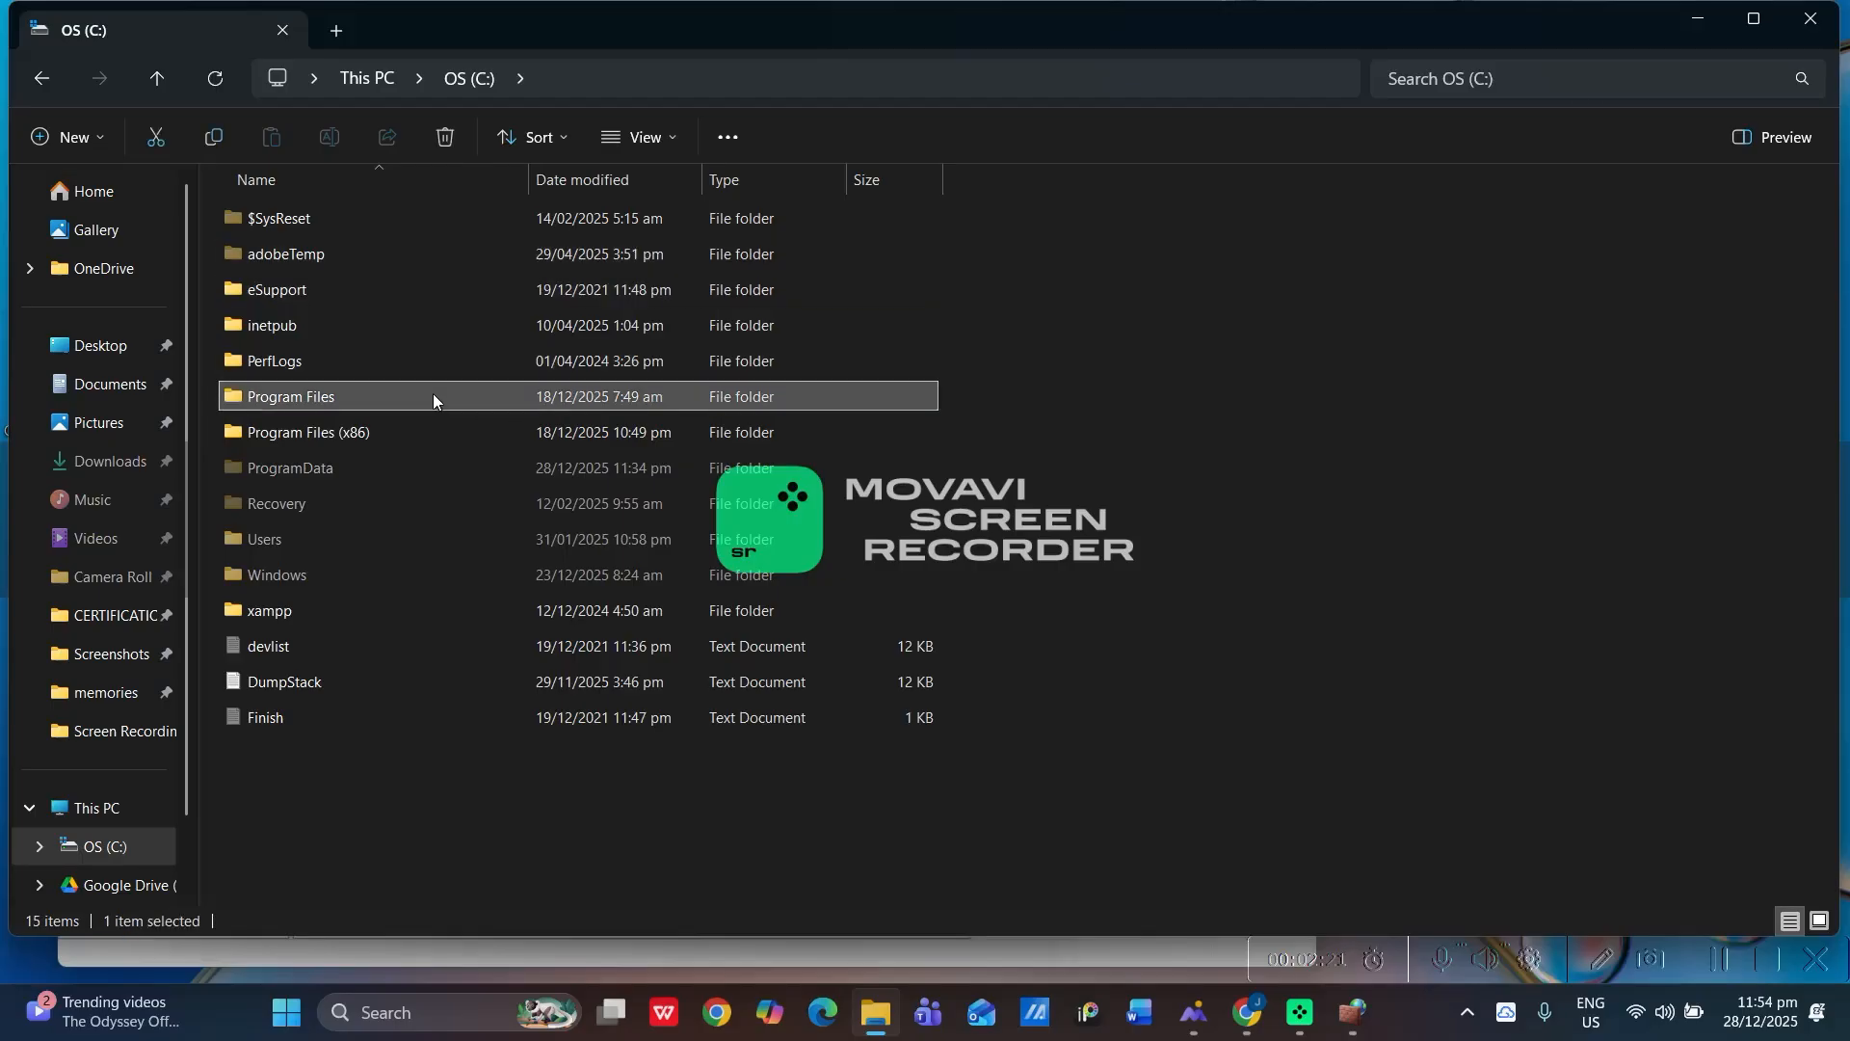
double_click(310, 395)
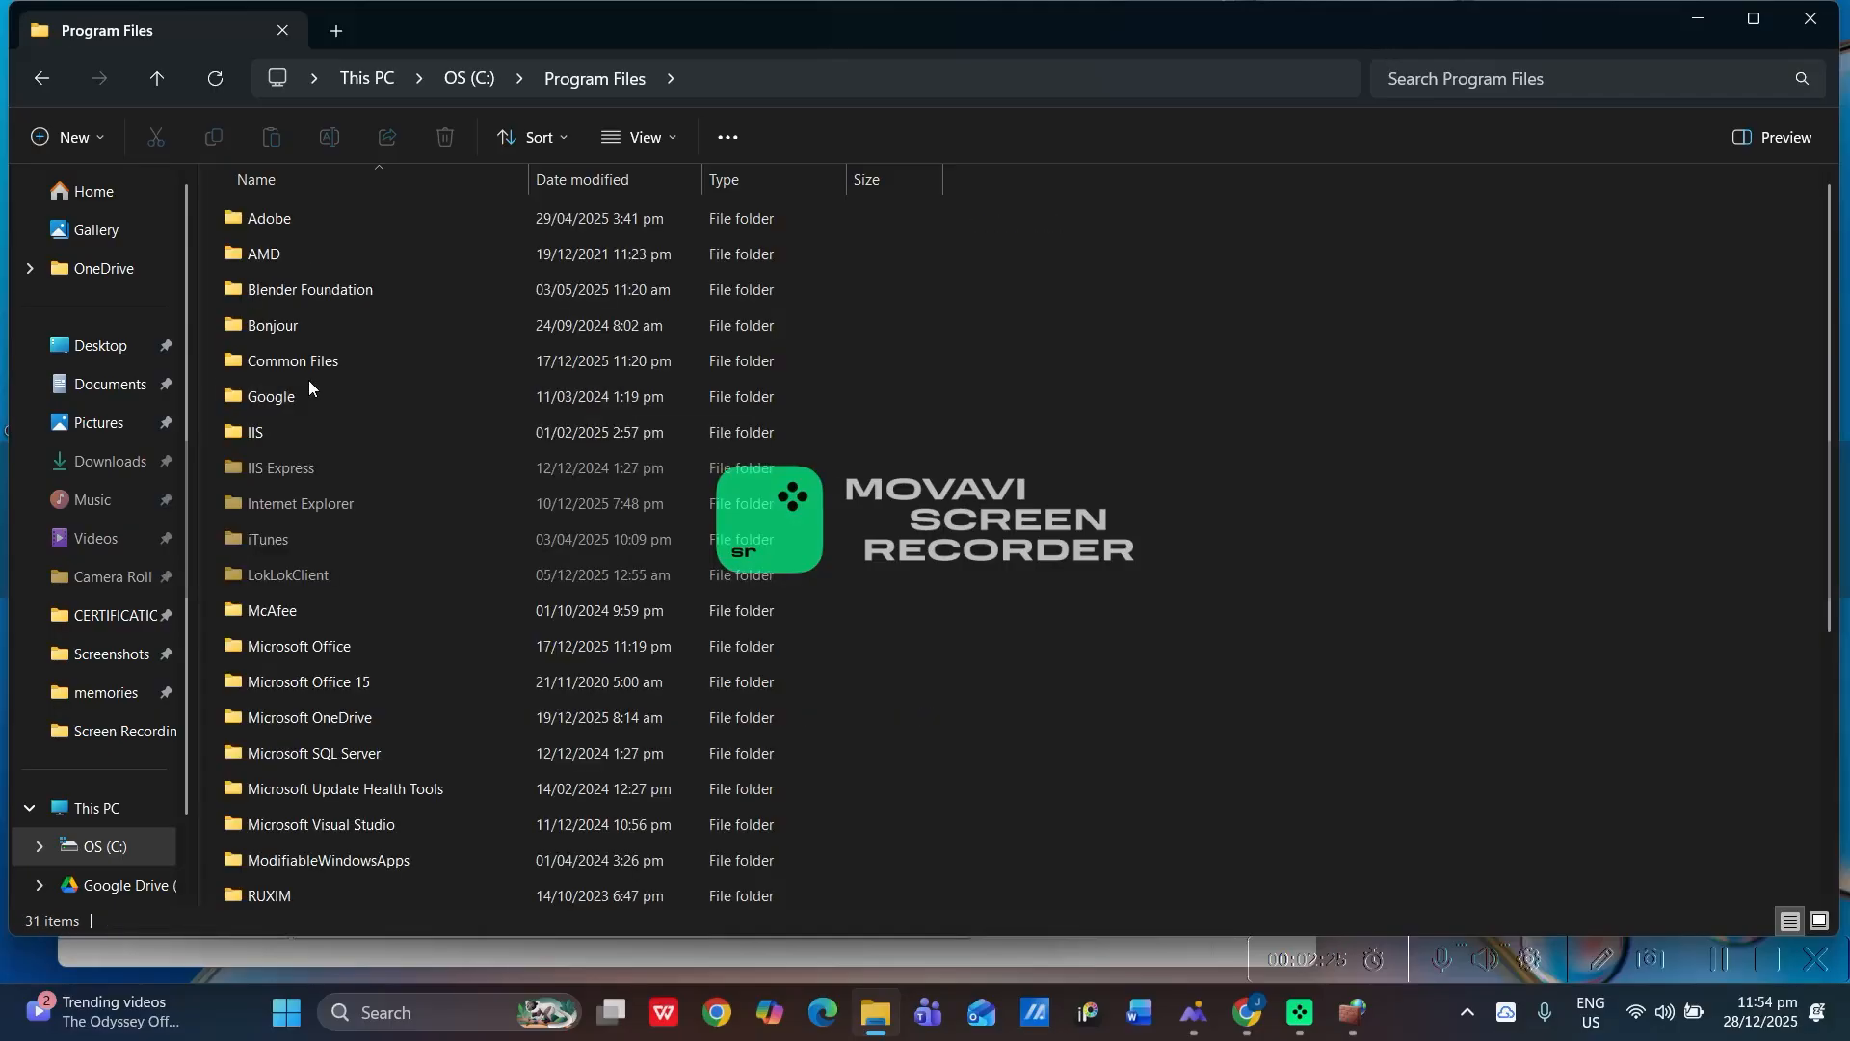
left_click(309, 391)
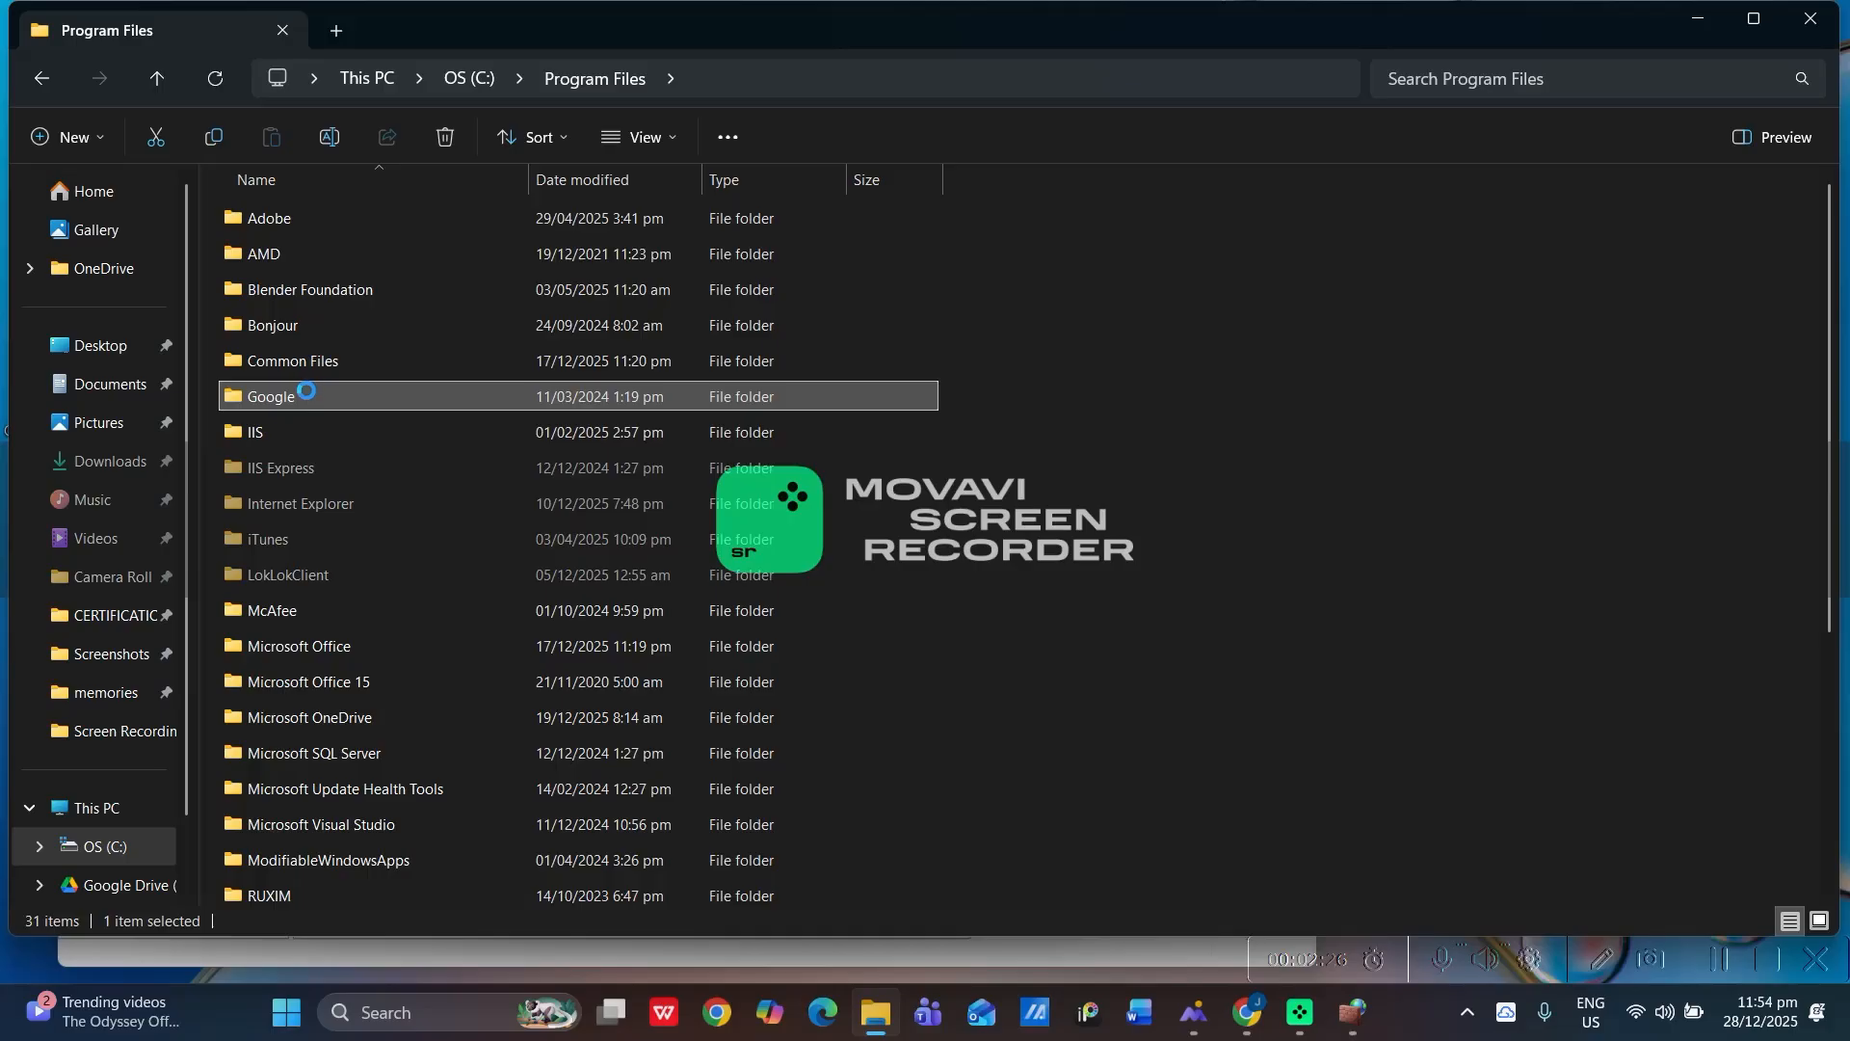
double_click(306, 392)
double_click(270, 222)
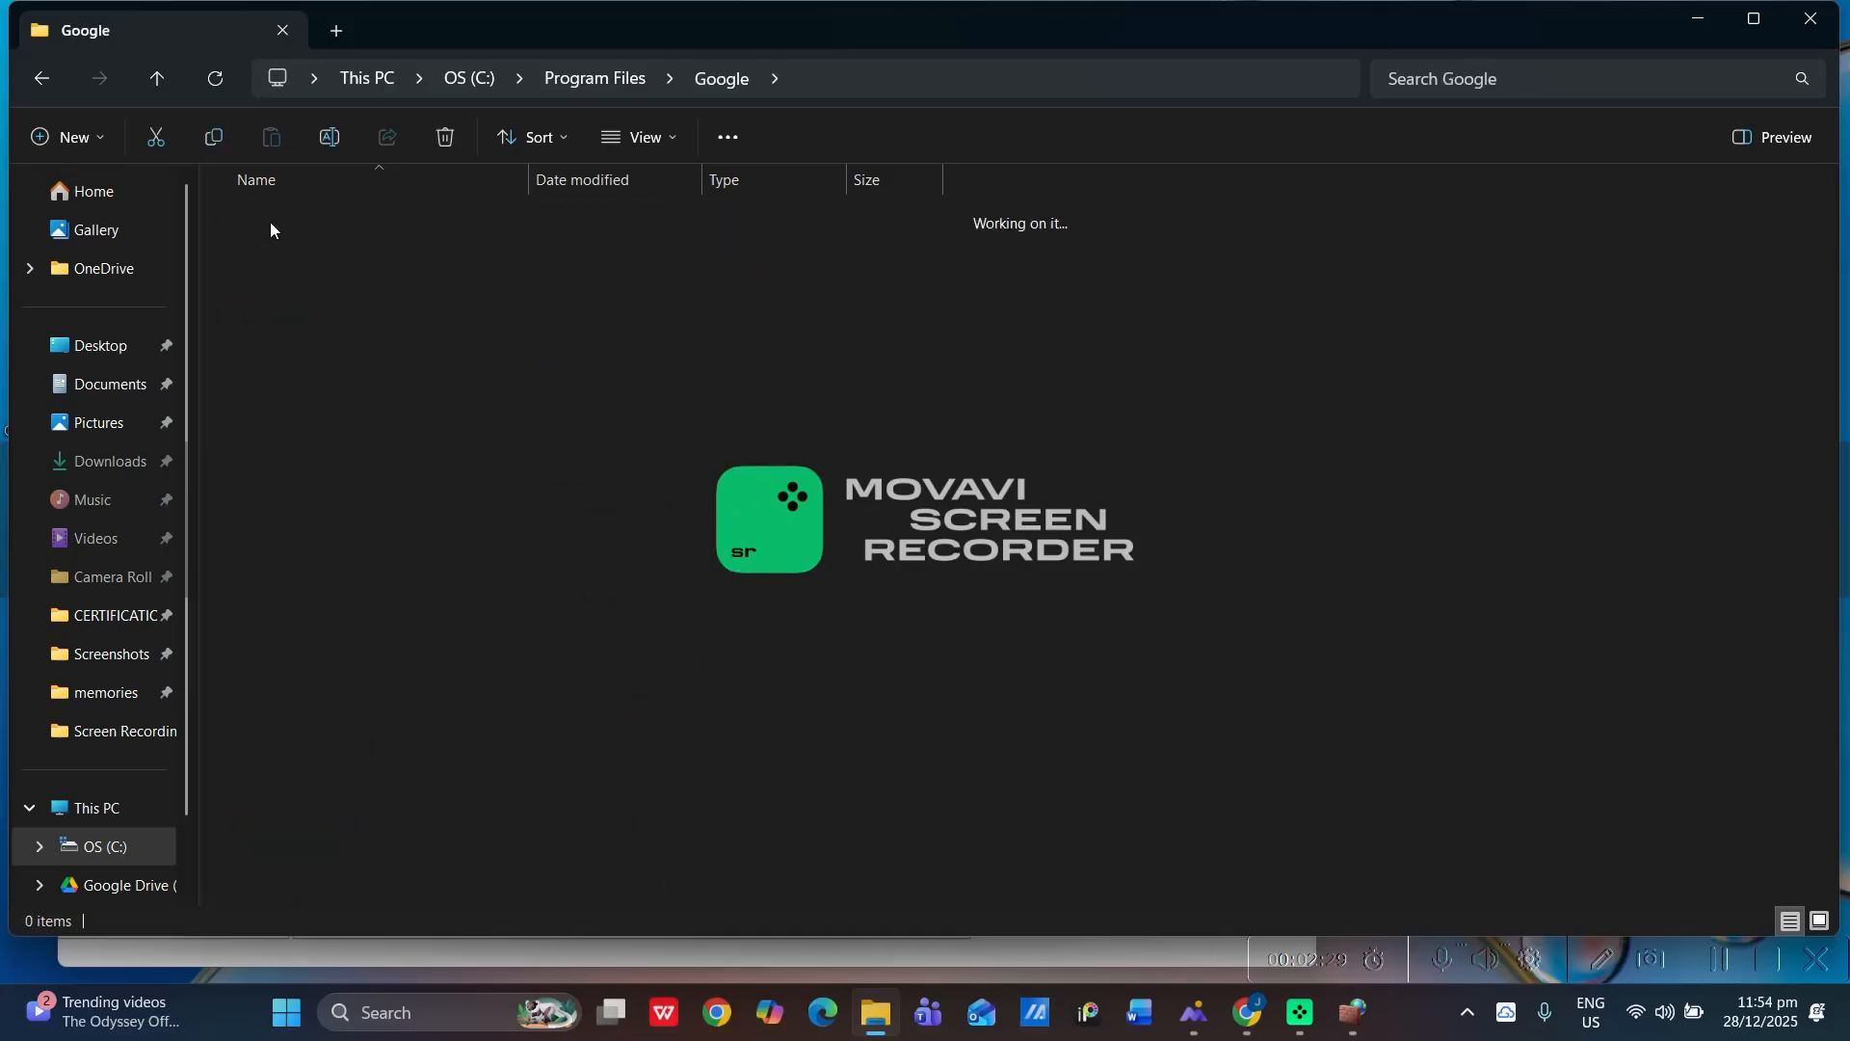
left_click(270, 226)
double_click(270, 227)
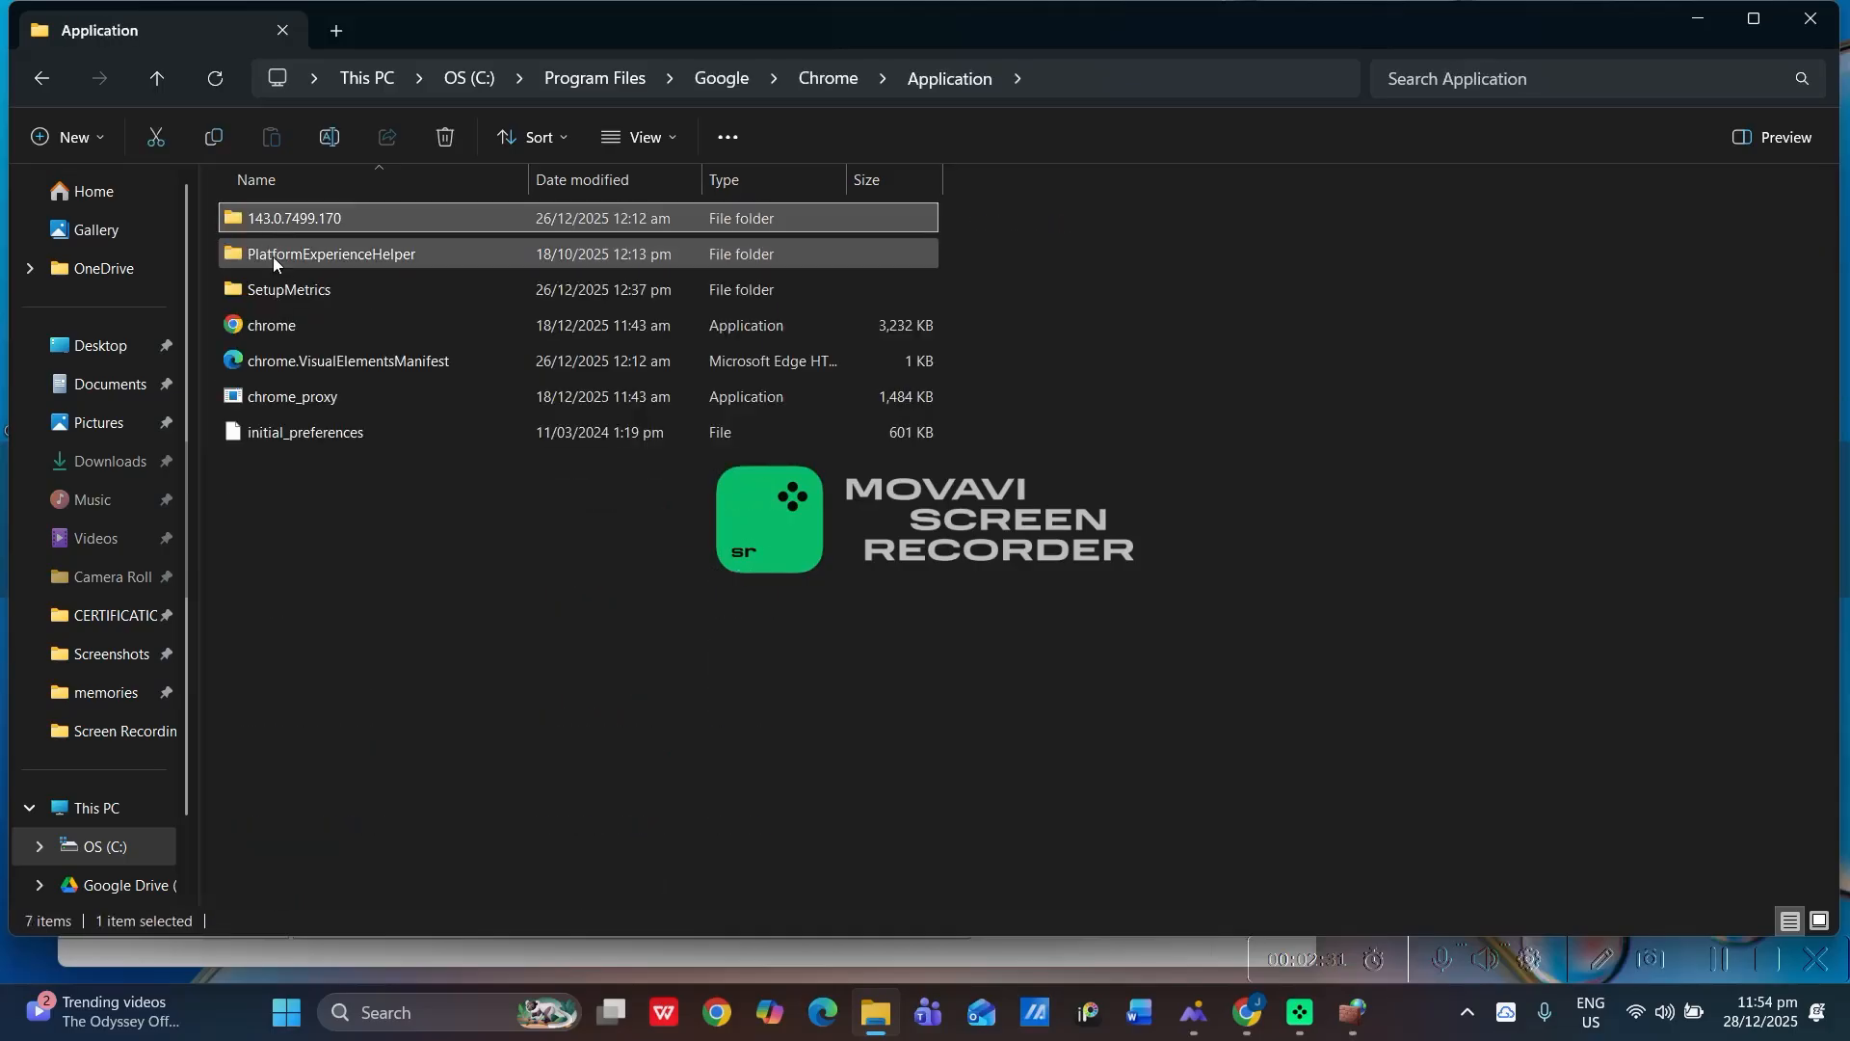
Copy the full path of the chrome application file
left_click(281, 328)
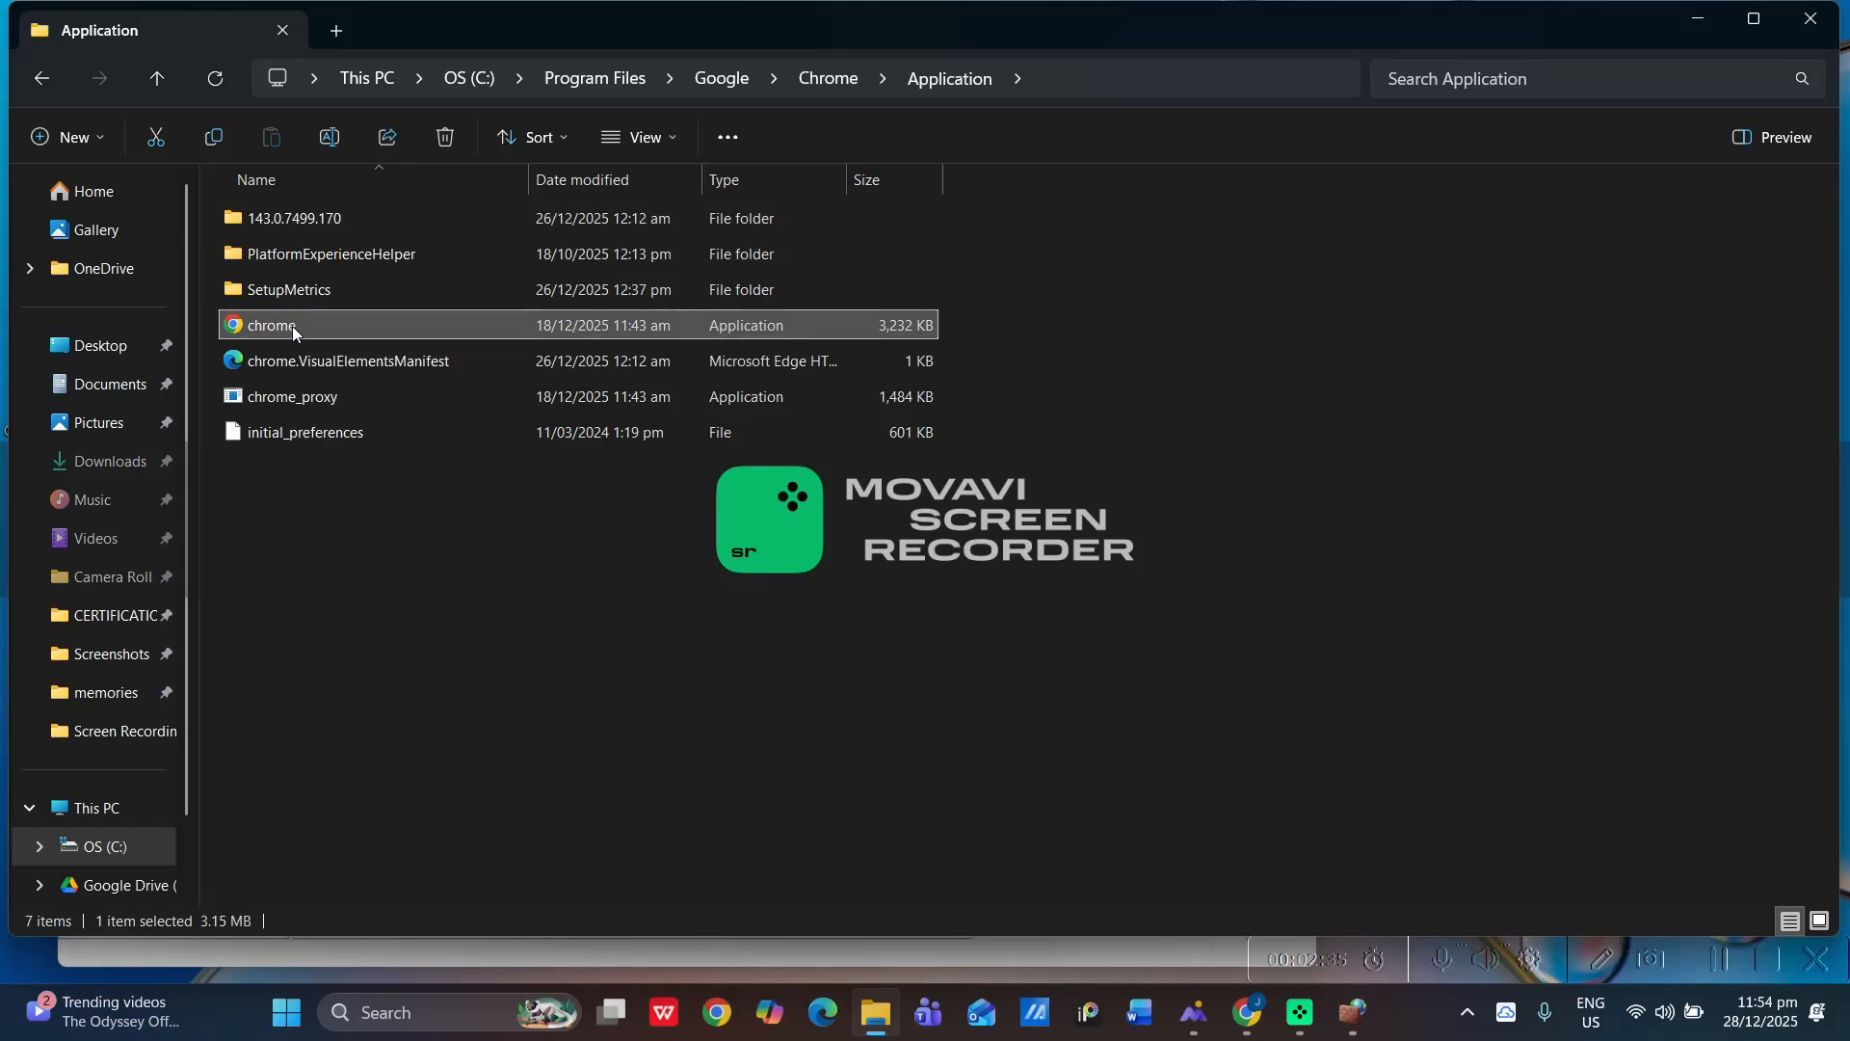
right_click(292, 326)
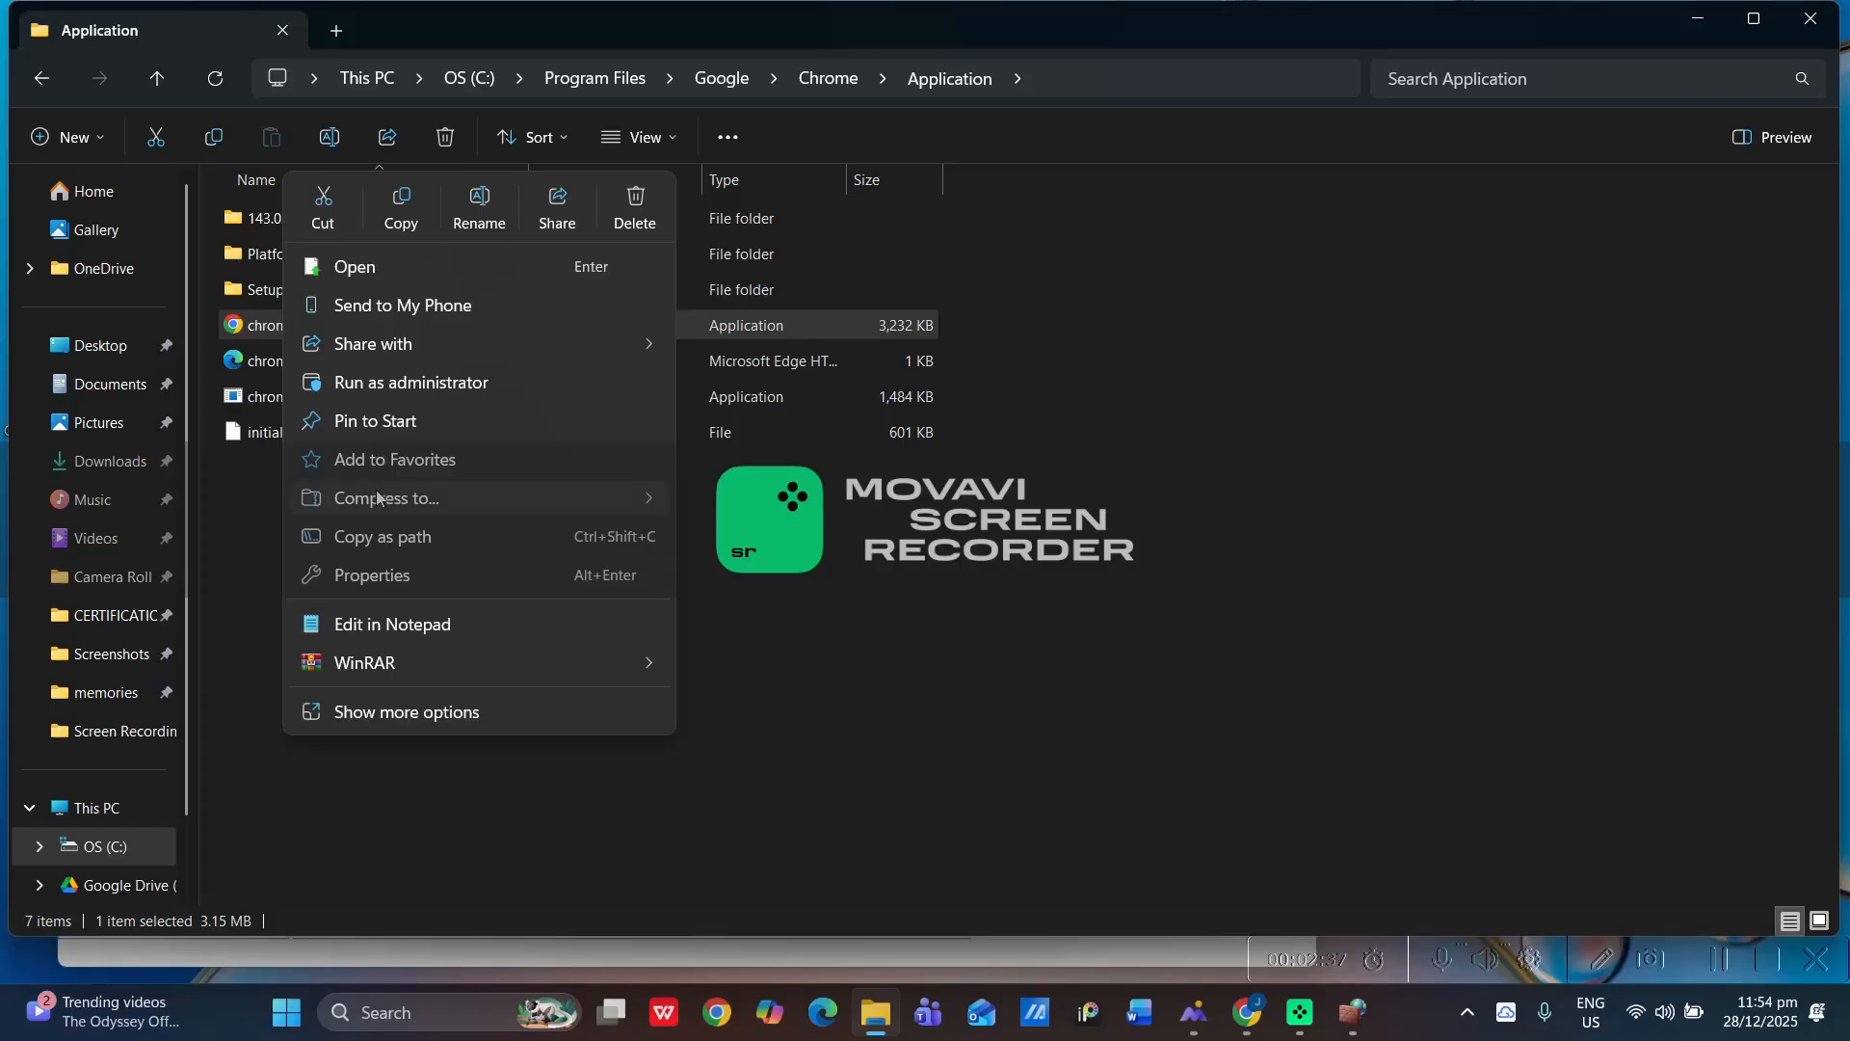
left_click(394, 537)
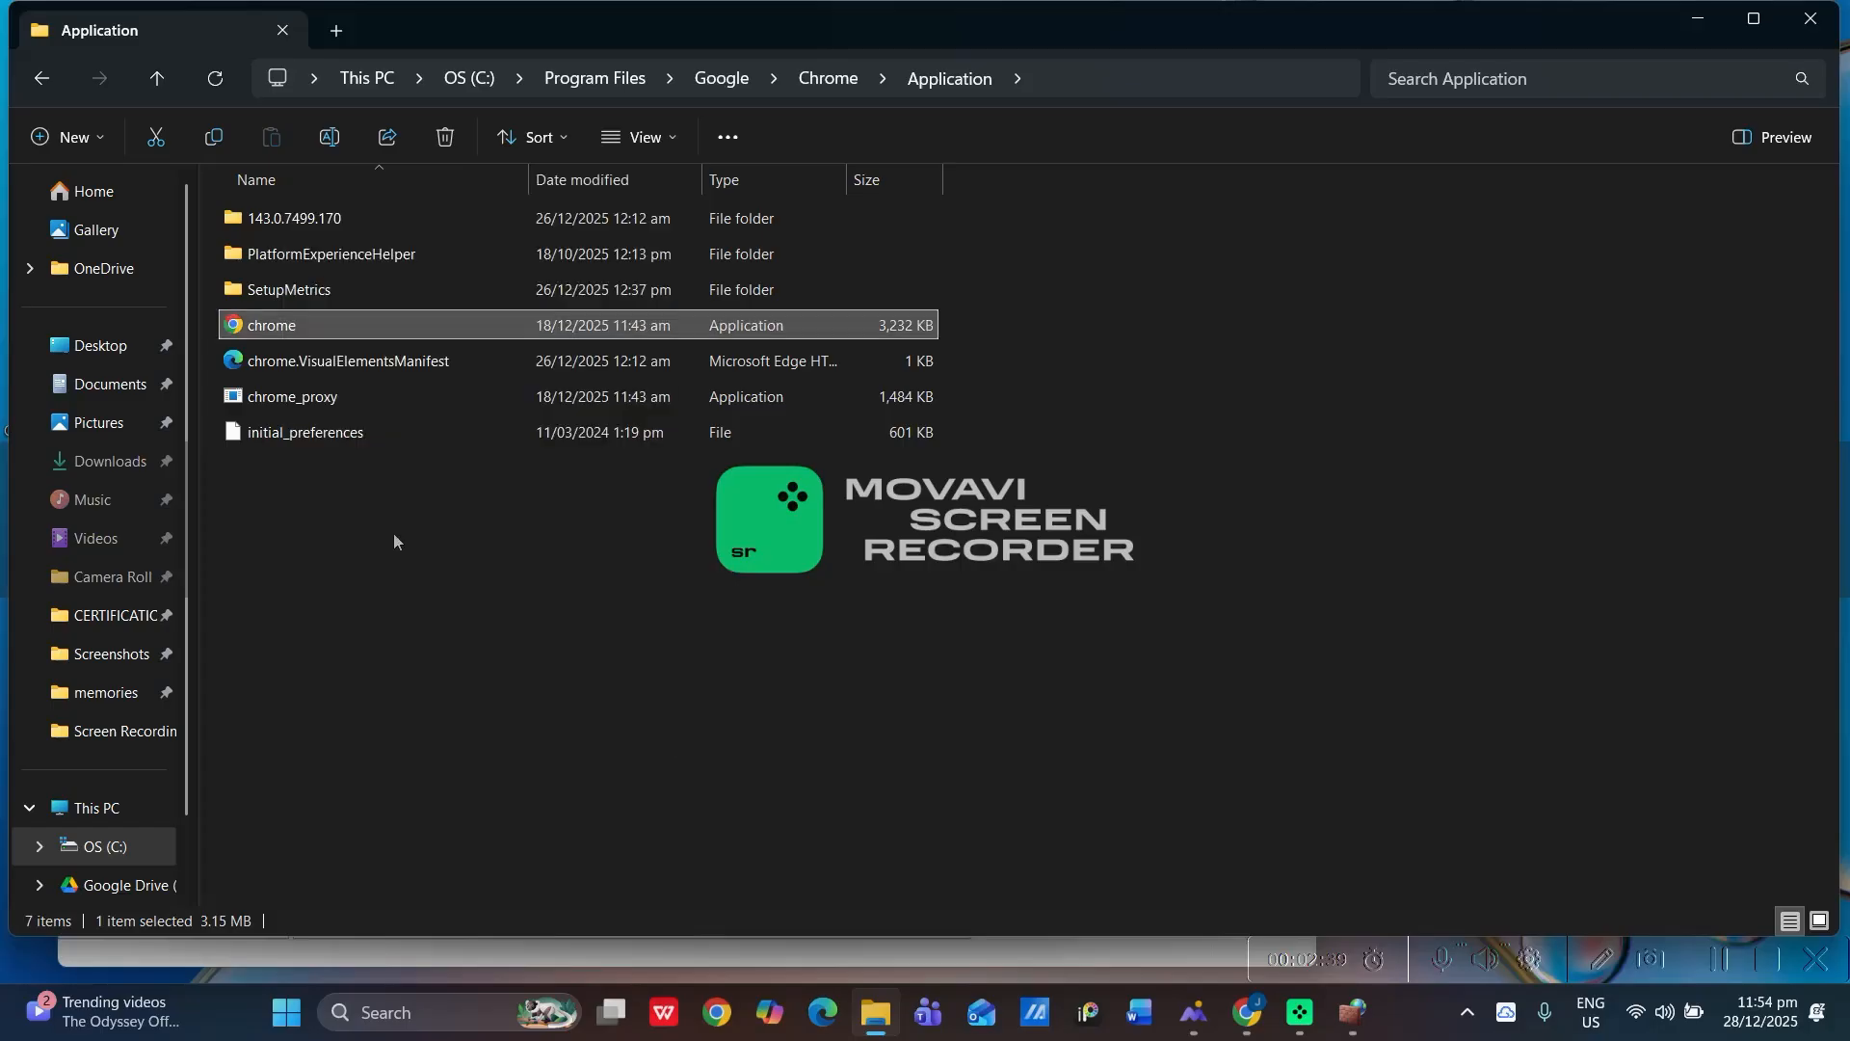
Back in the rule wizard, set the program path to C:\Program Files\Google\Chrome\Application\chrome.exe without the surrounding quotation marks
key("alt+Tab")
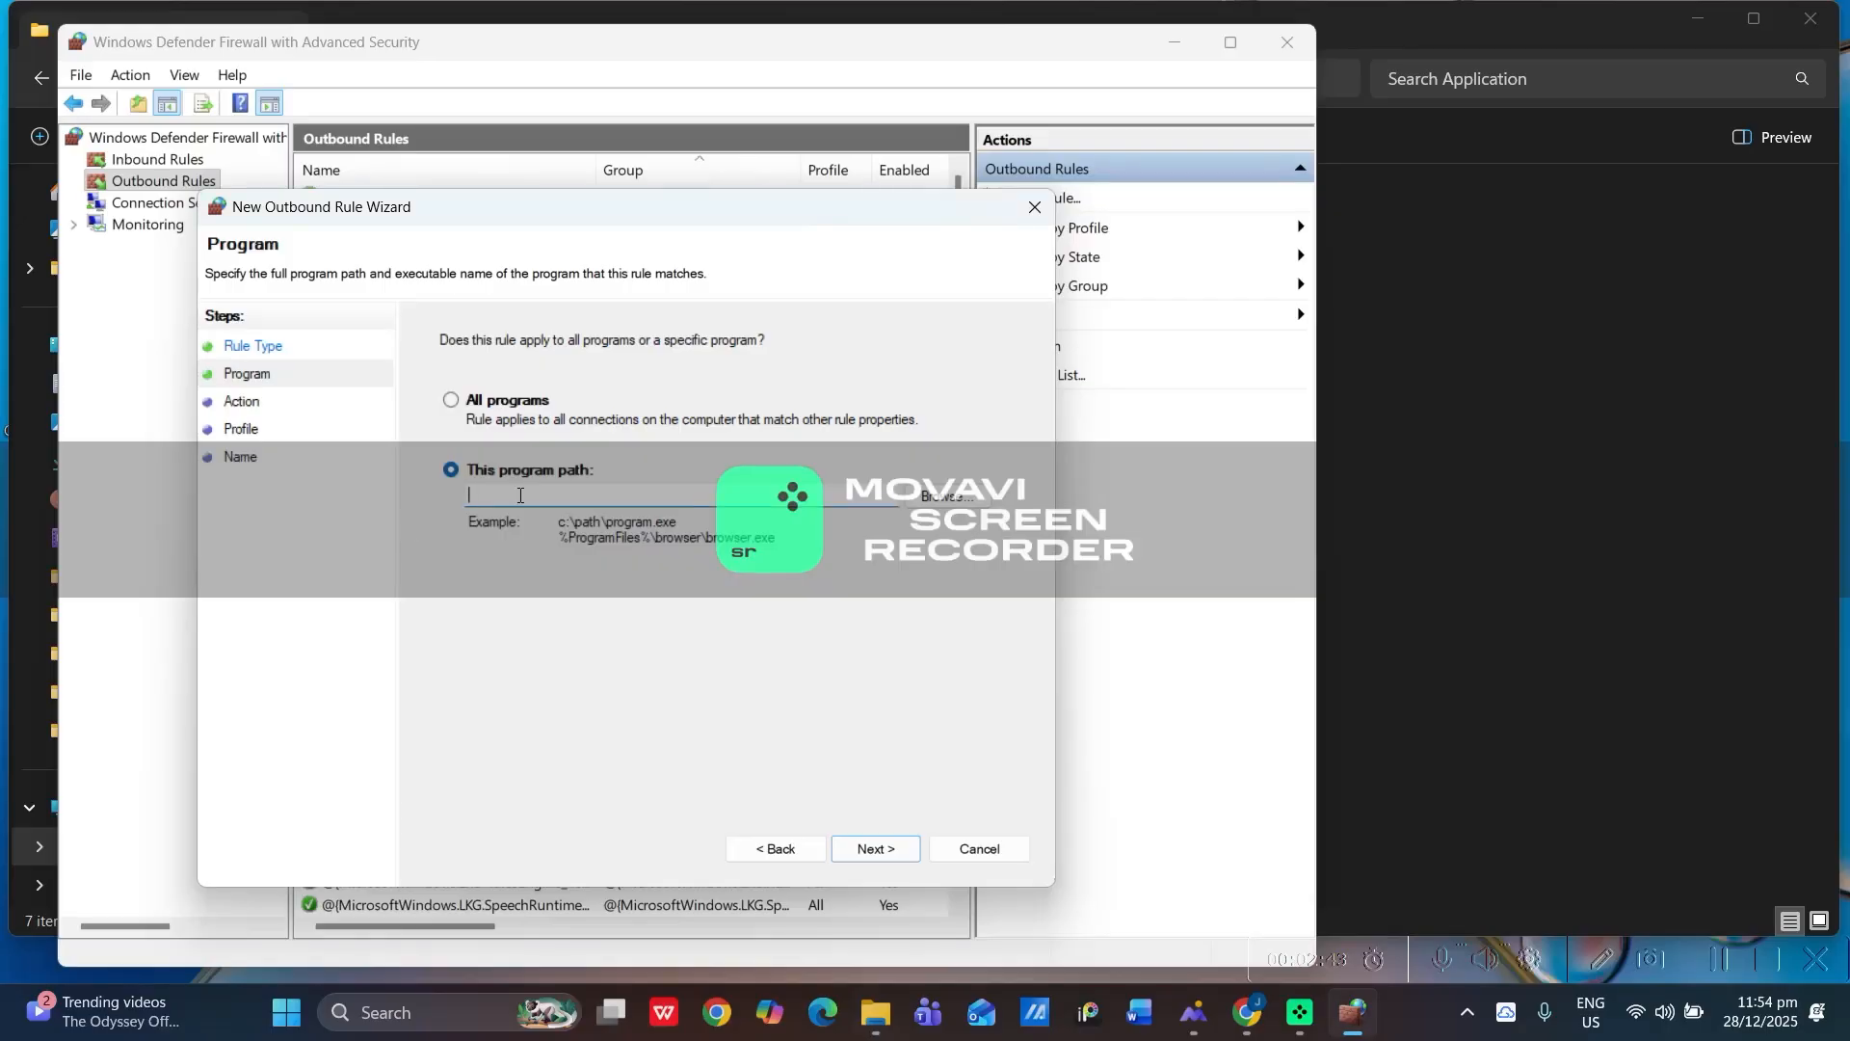
type("\"C:\\Program Files\\Google\\Chrome\\Application\\chrome.exe\"")
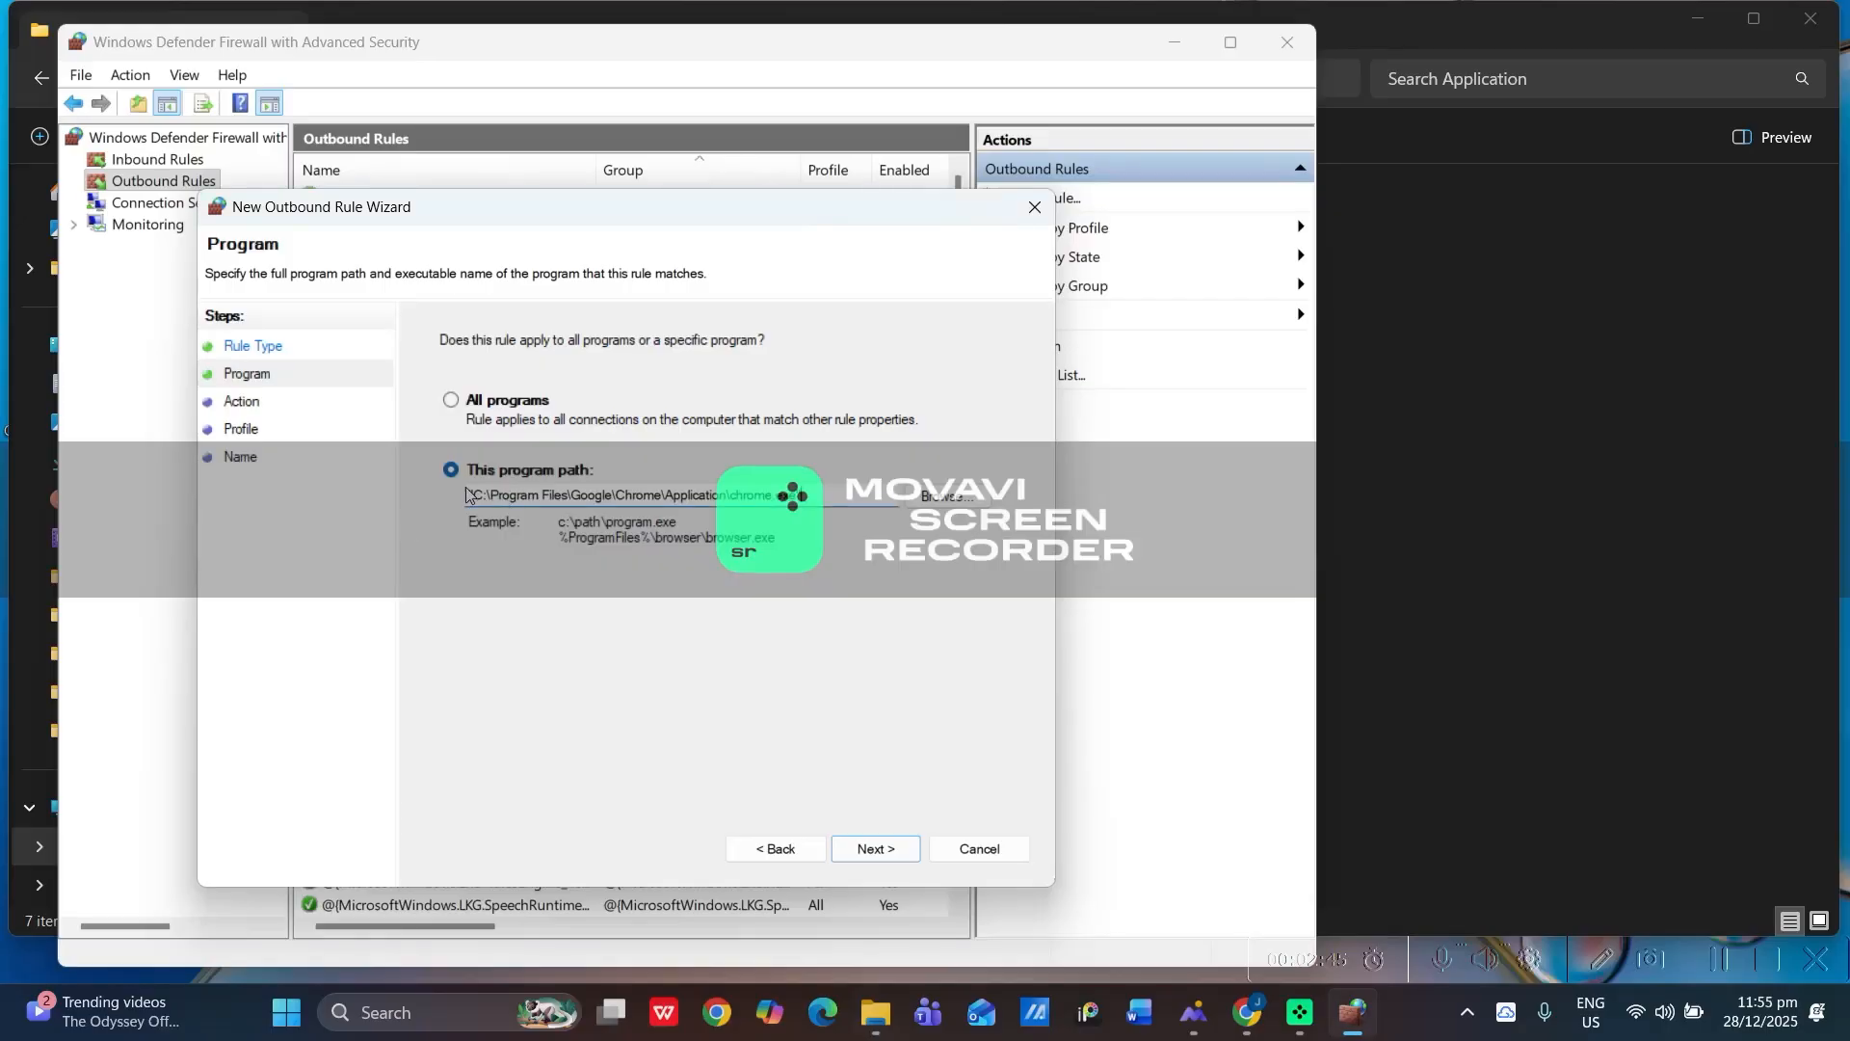
left_click(470, 495)
type("\"")
key("BackSpace")
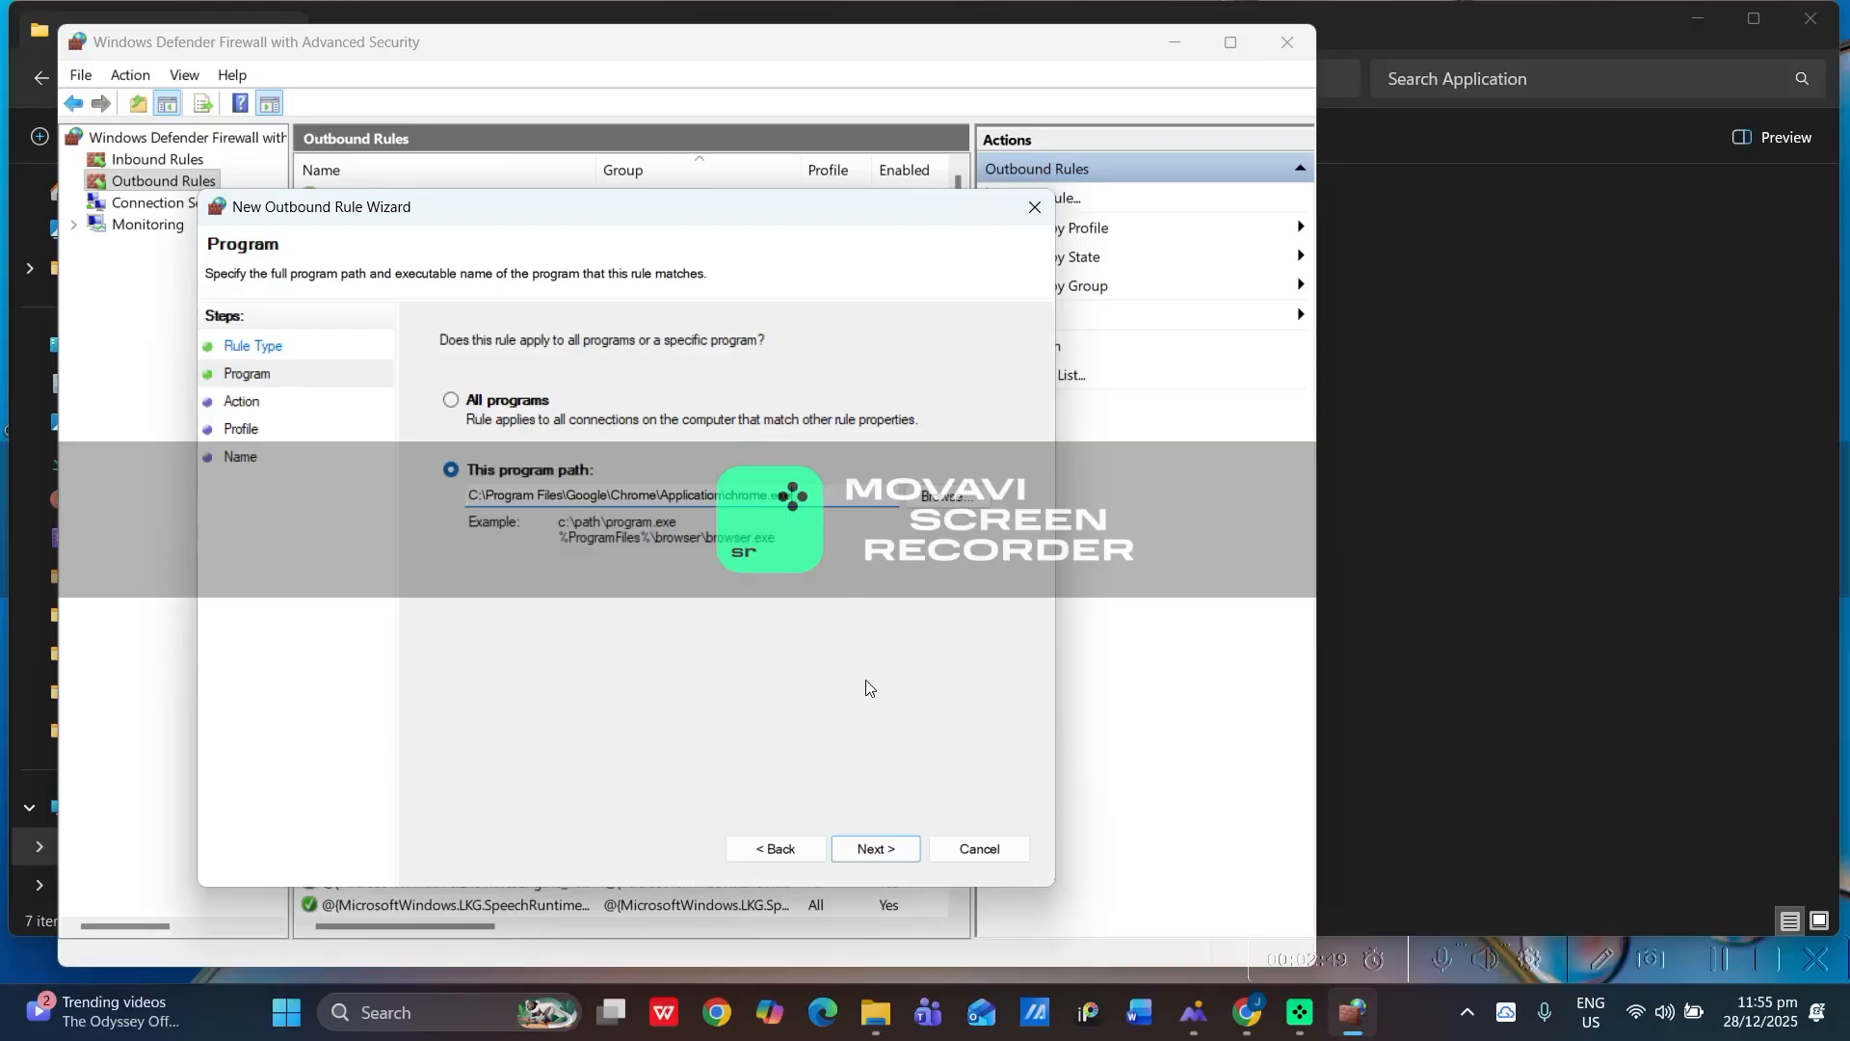
Keep the rule's action as Block the connection and apply it to the Domain, Private and Public profiles
left_click(900, 848)
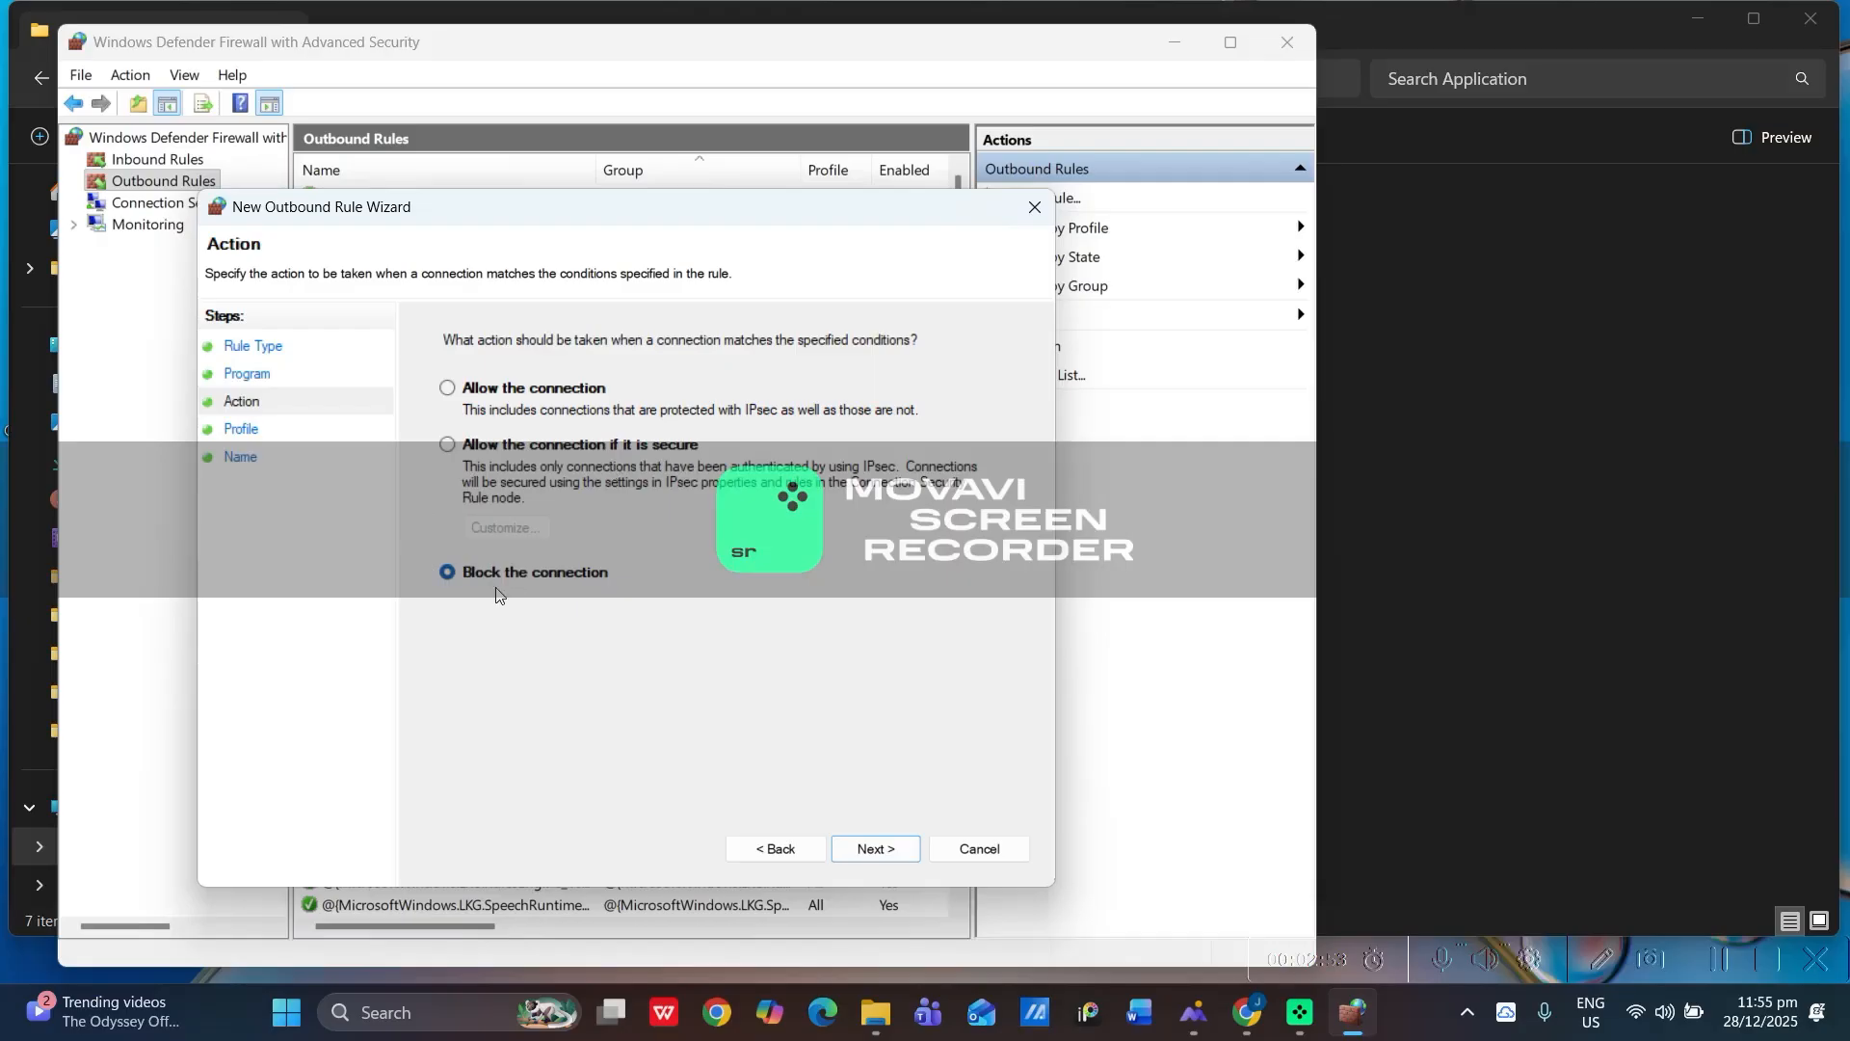
left_click(870, 850)
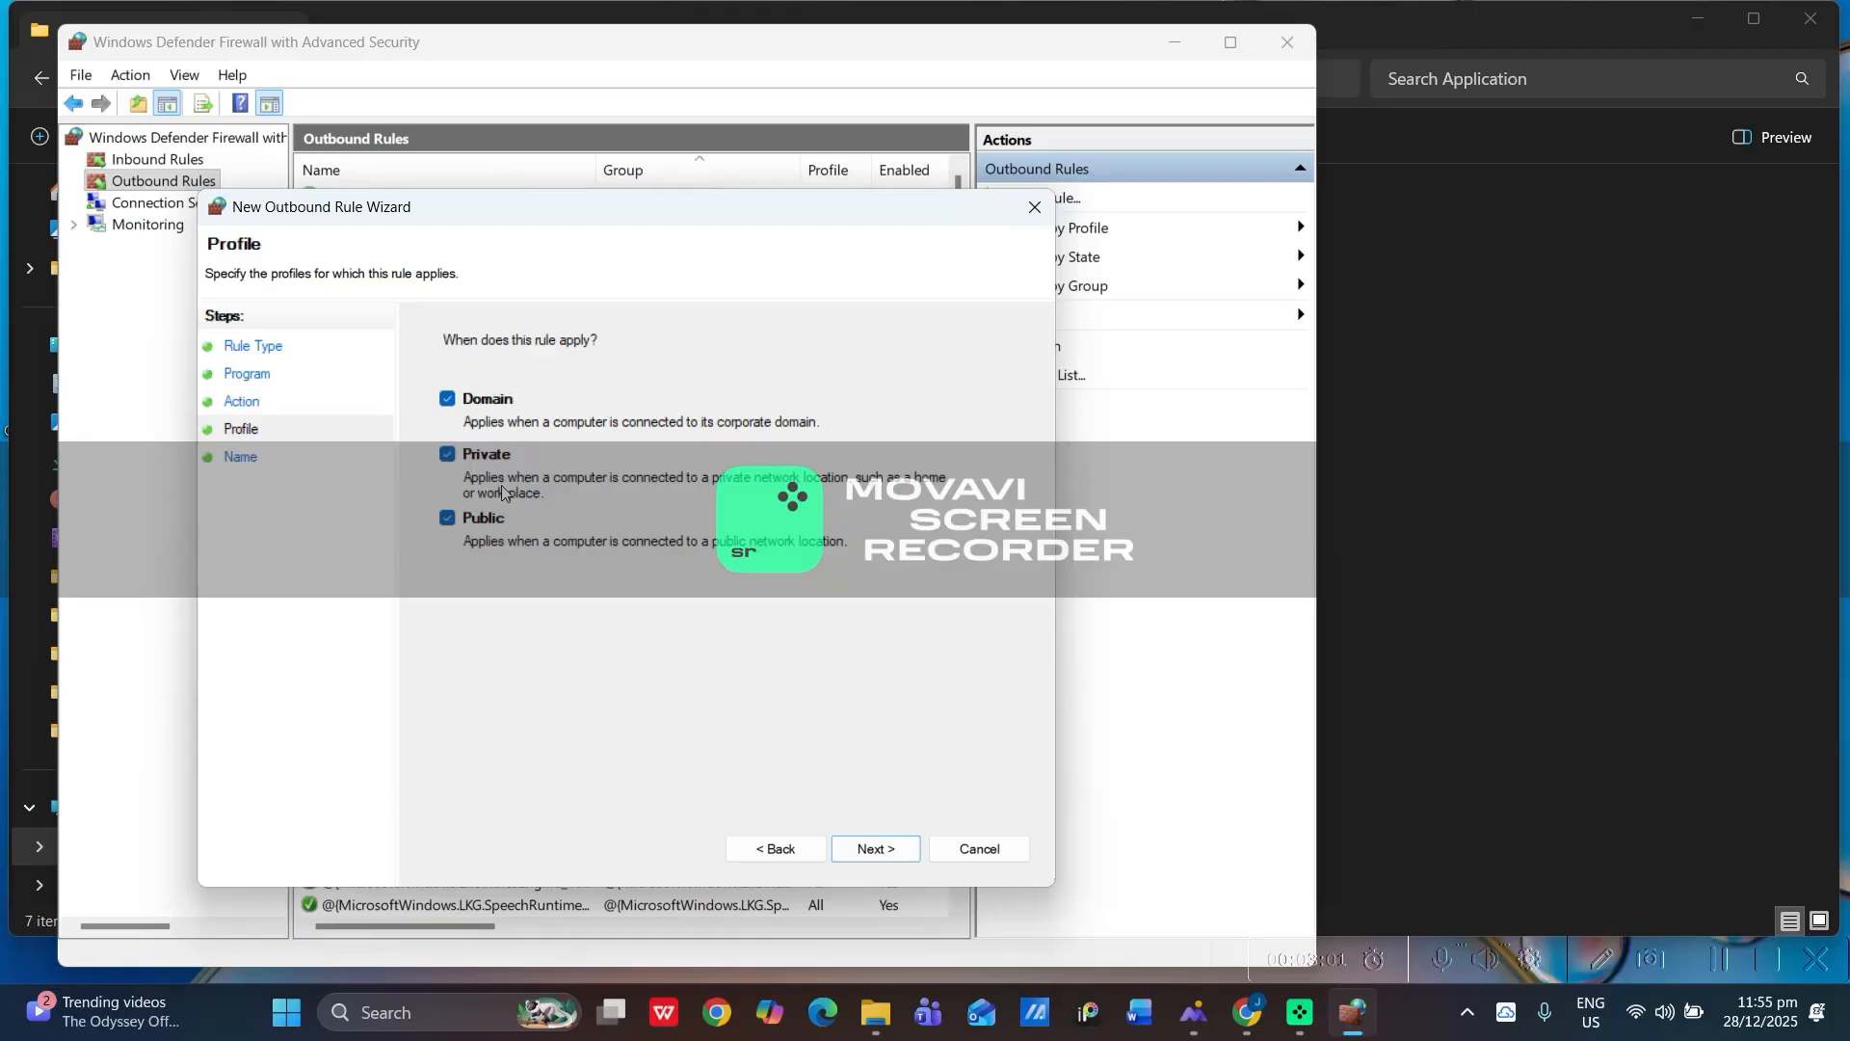
left_click(891, 848)
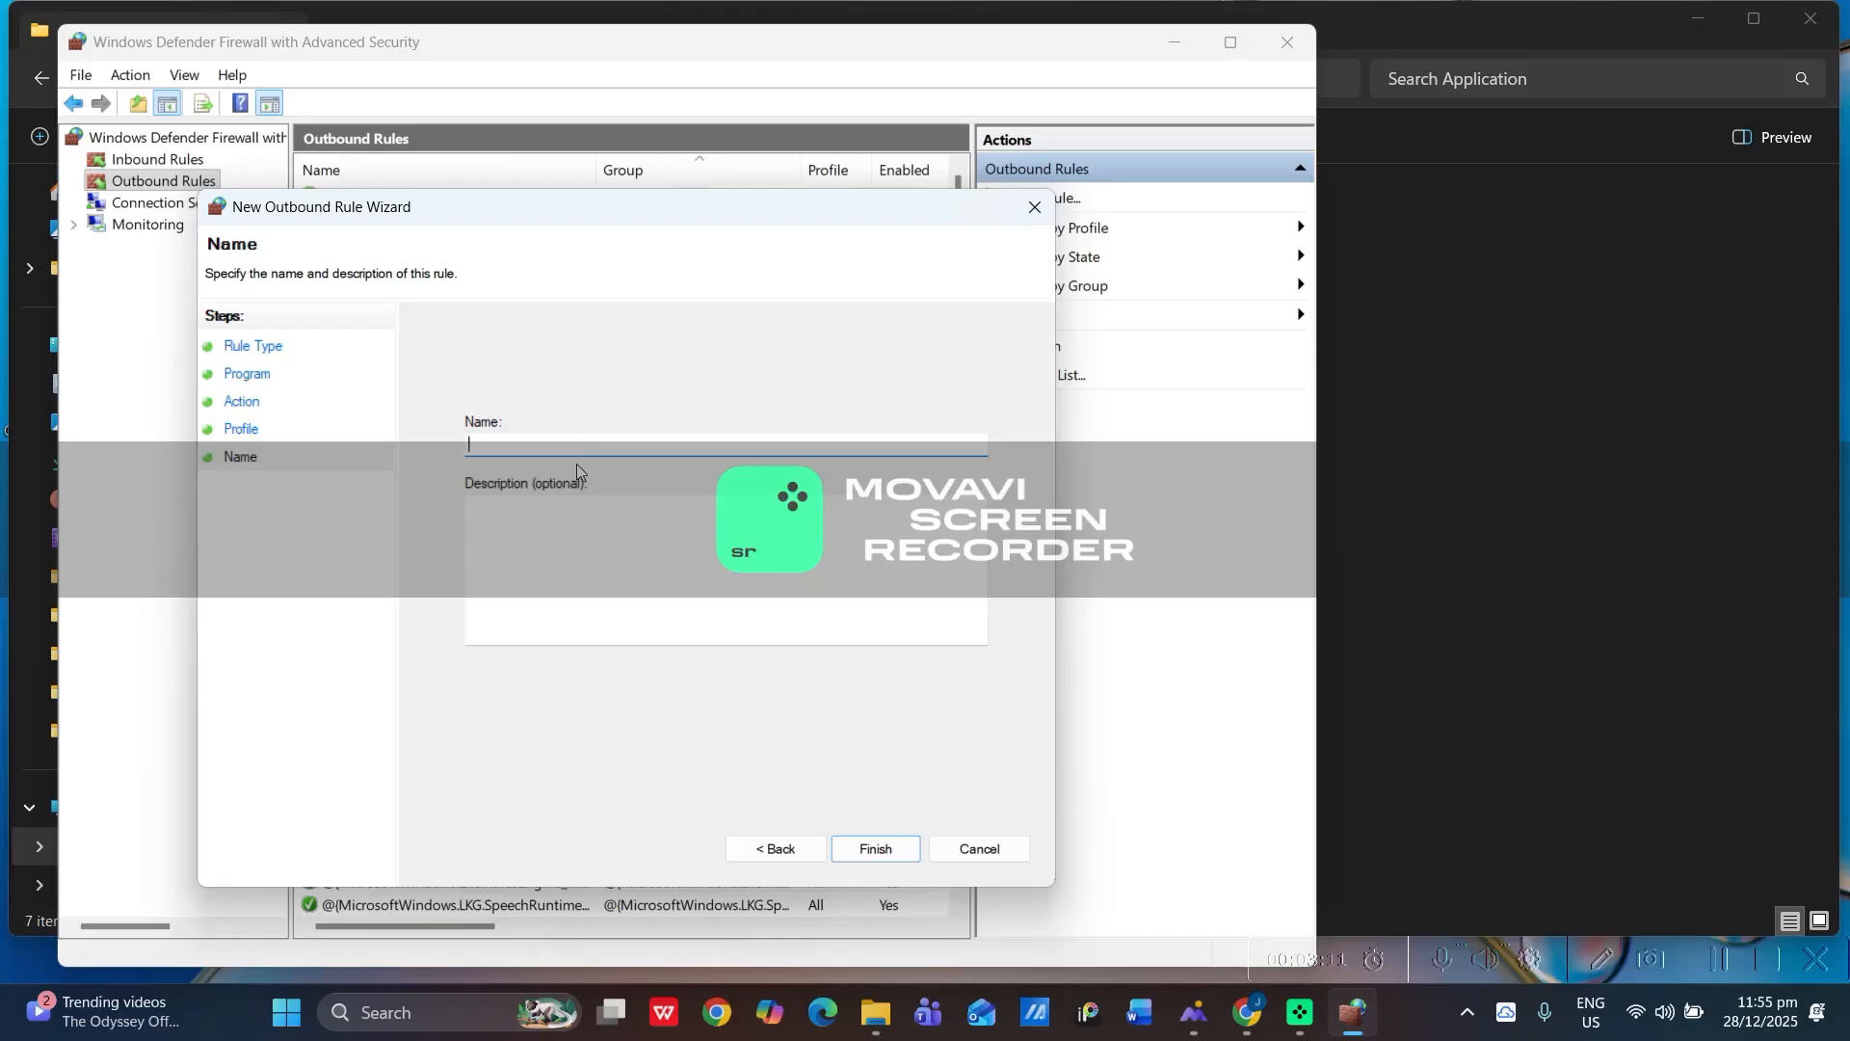
Name the outbound rule BlockGoogle, finish creating it, and return to the Outbound Rules list
type("Block")
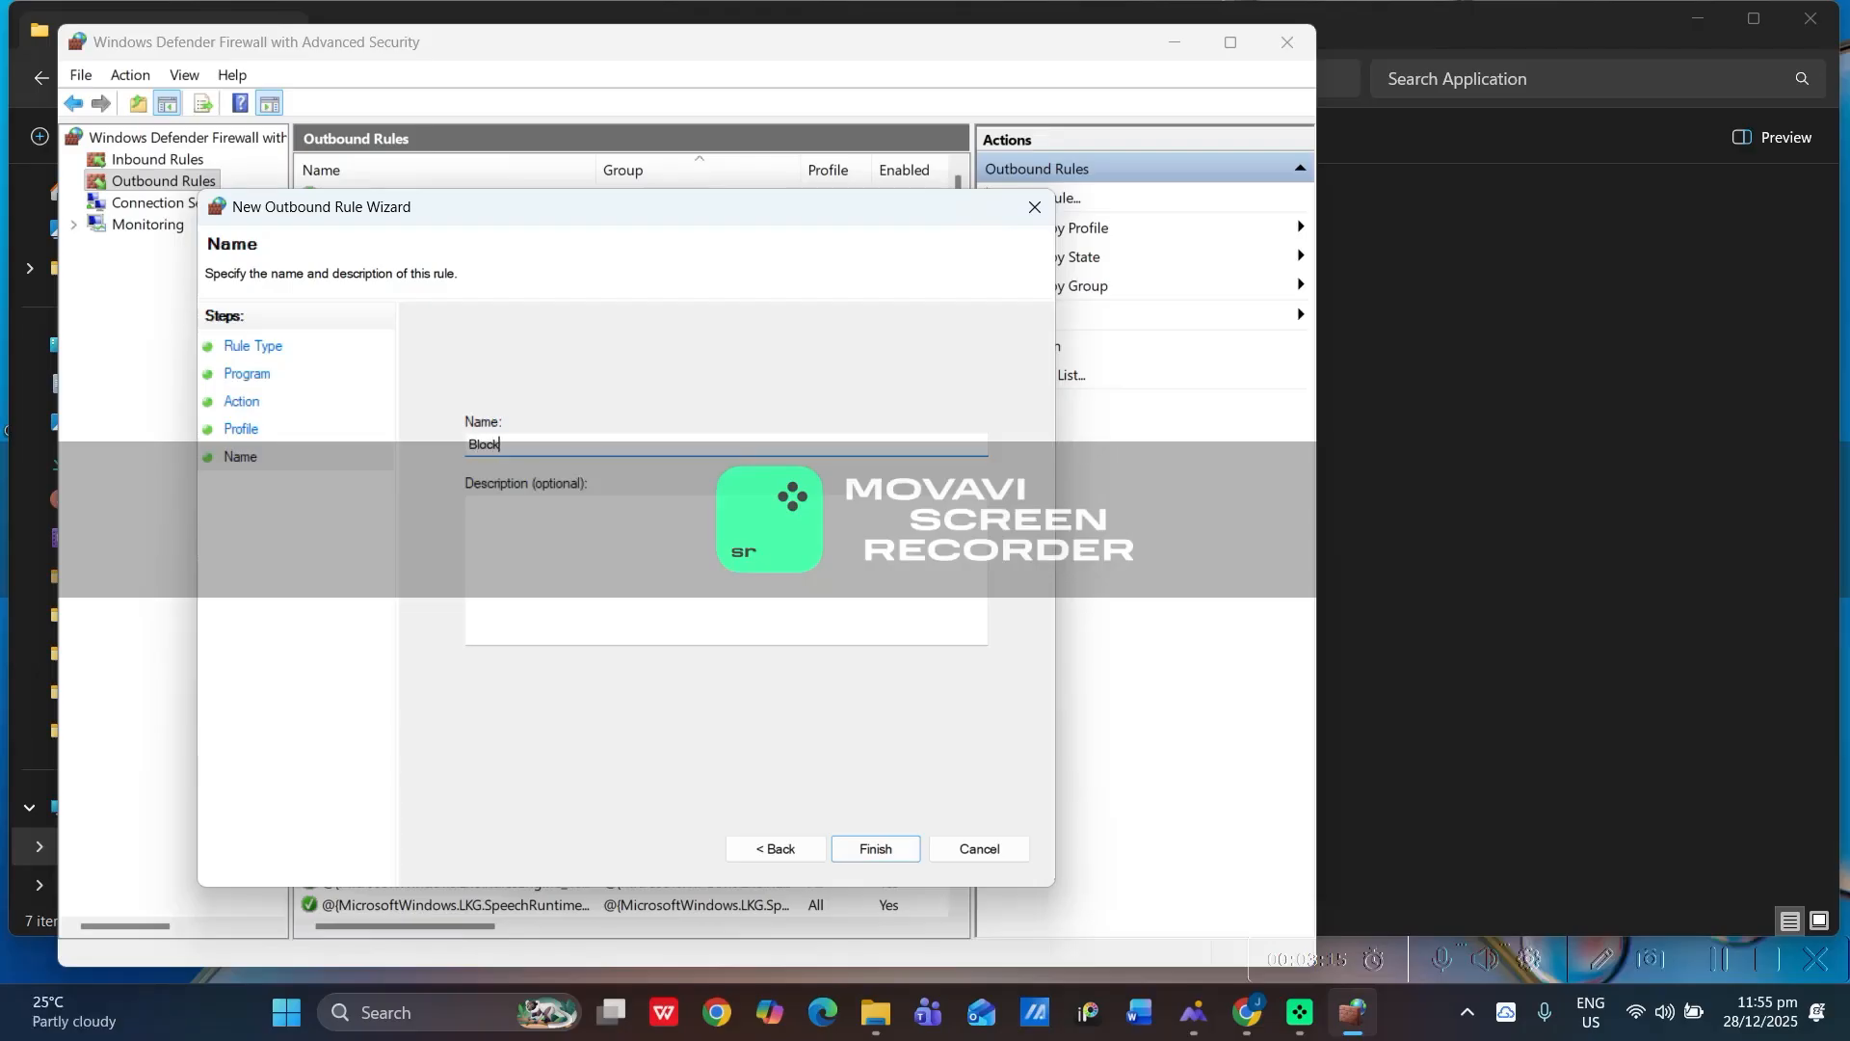
type("Goog")
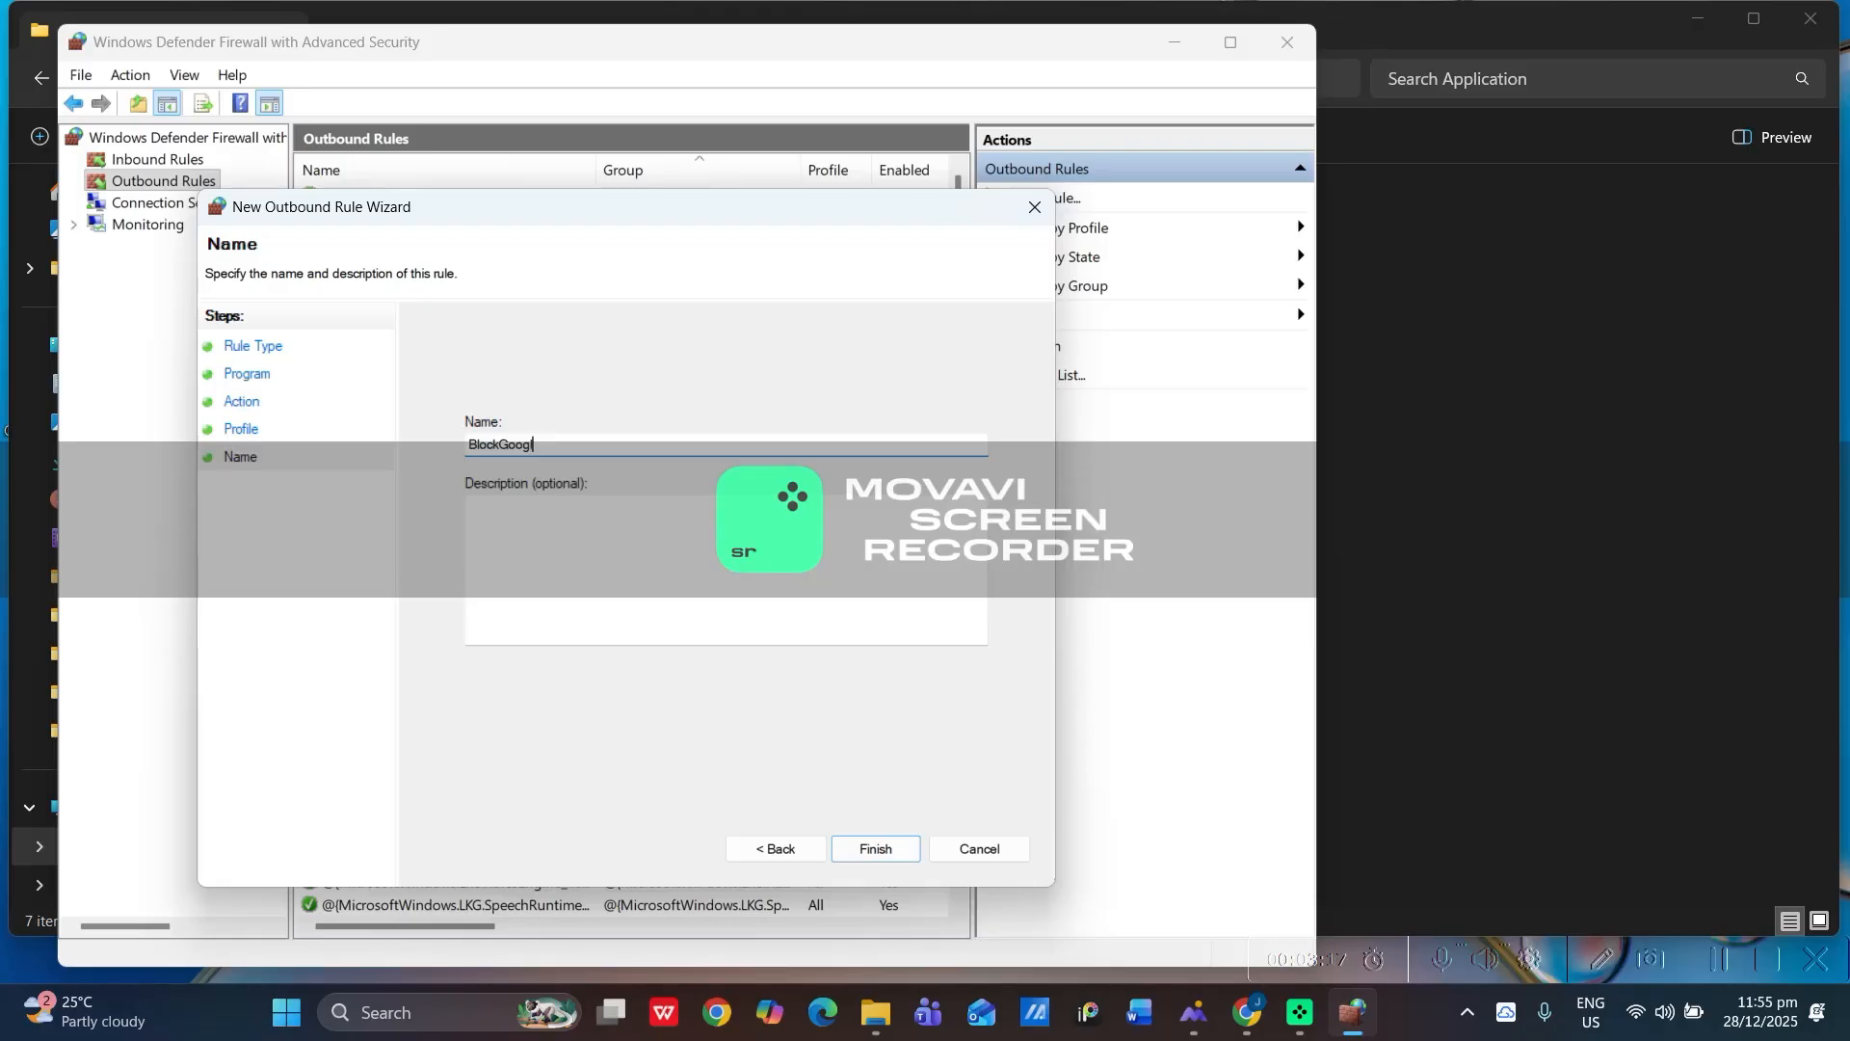
type("le")
left_click(877, 850)
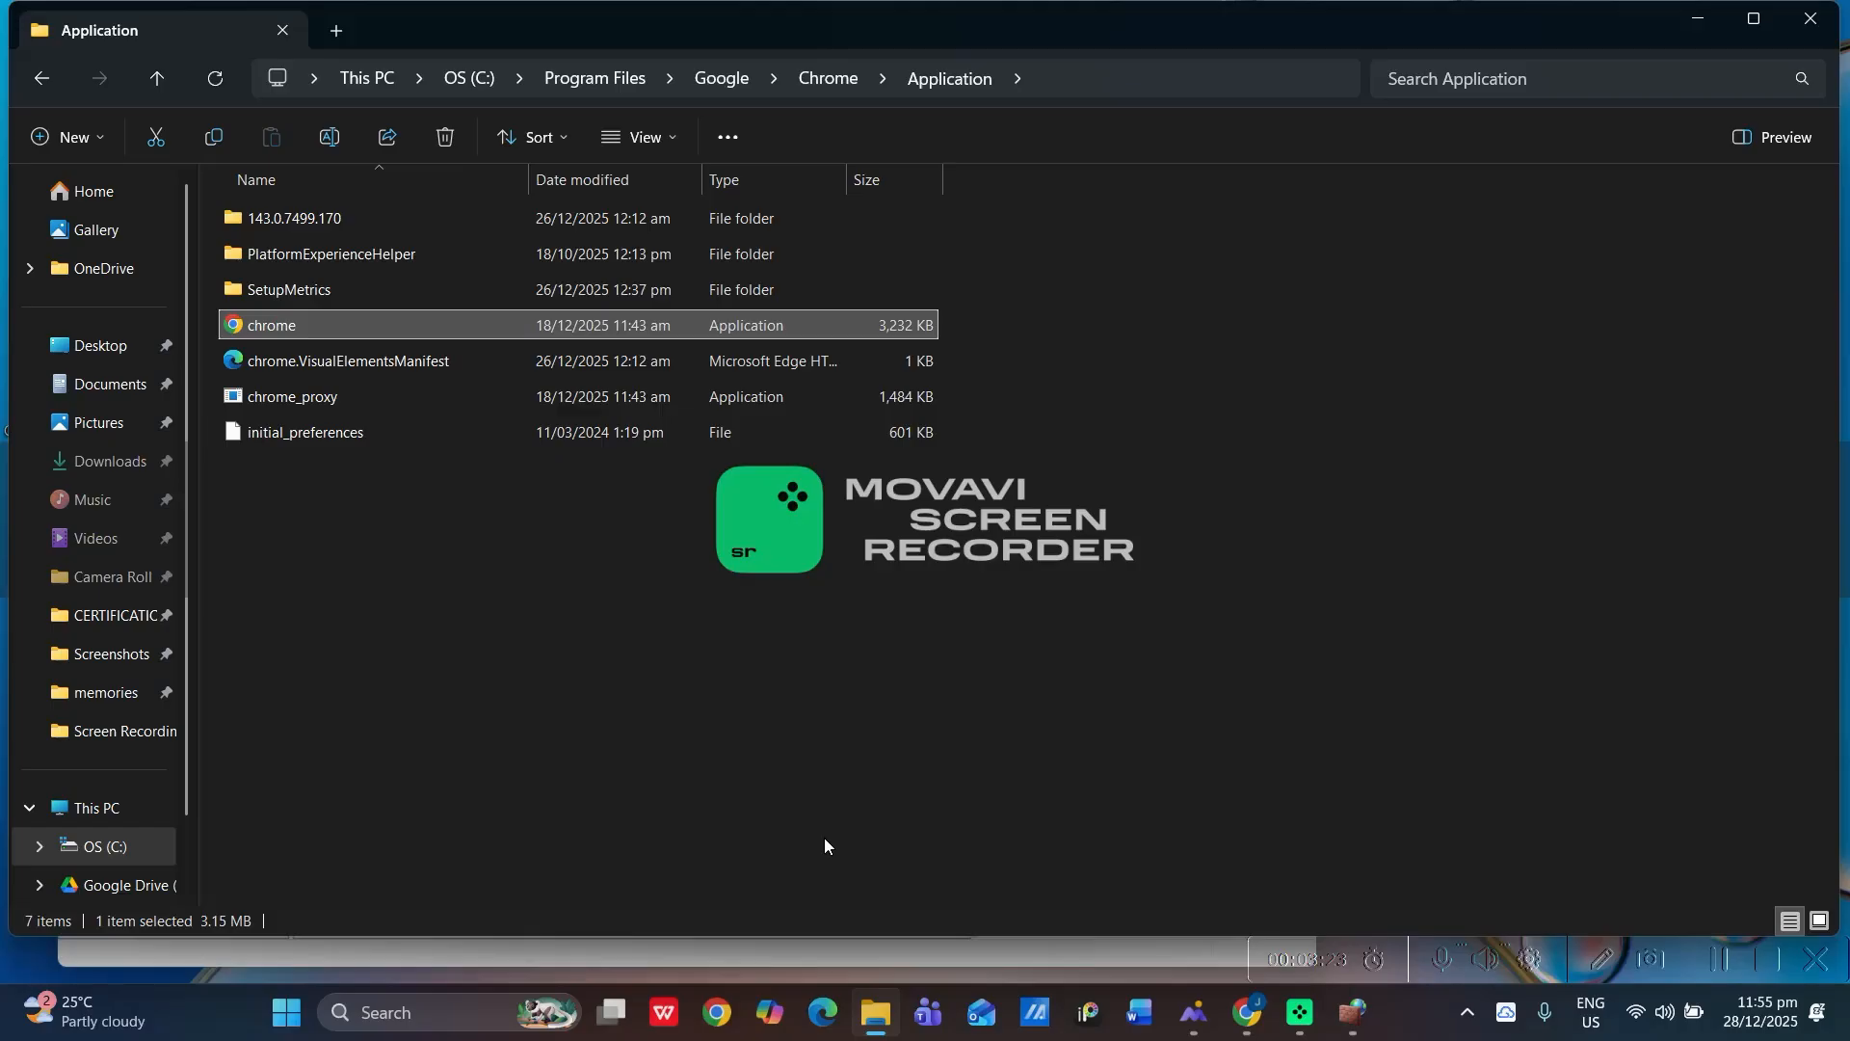
key("alt+Tab")
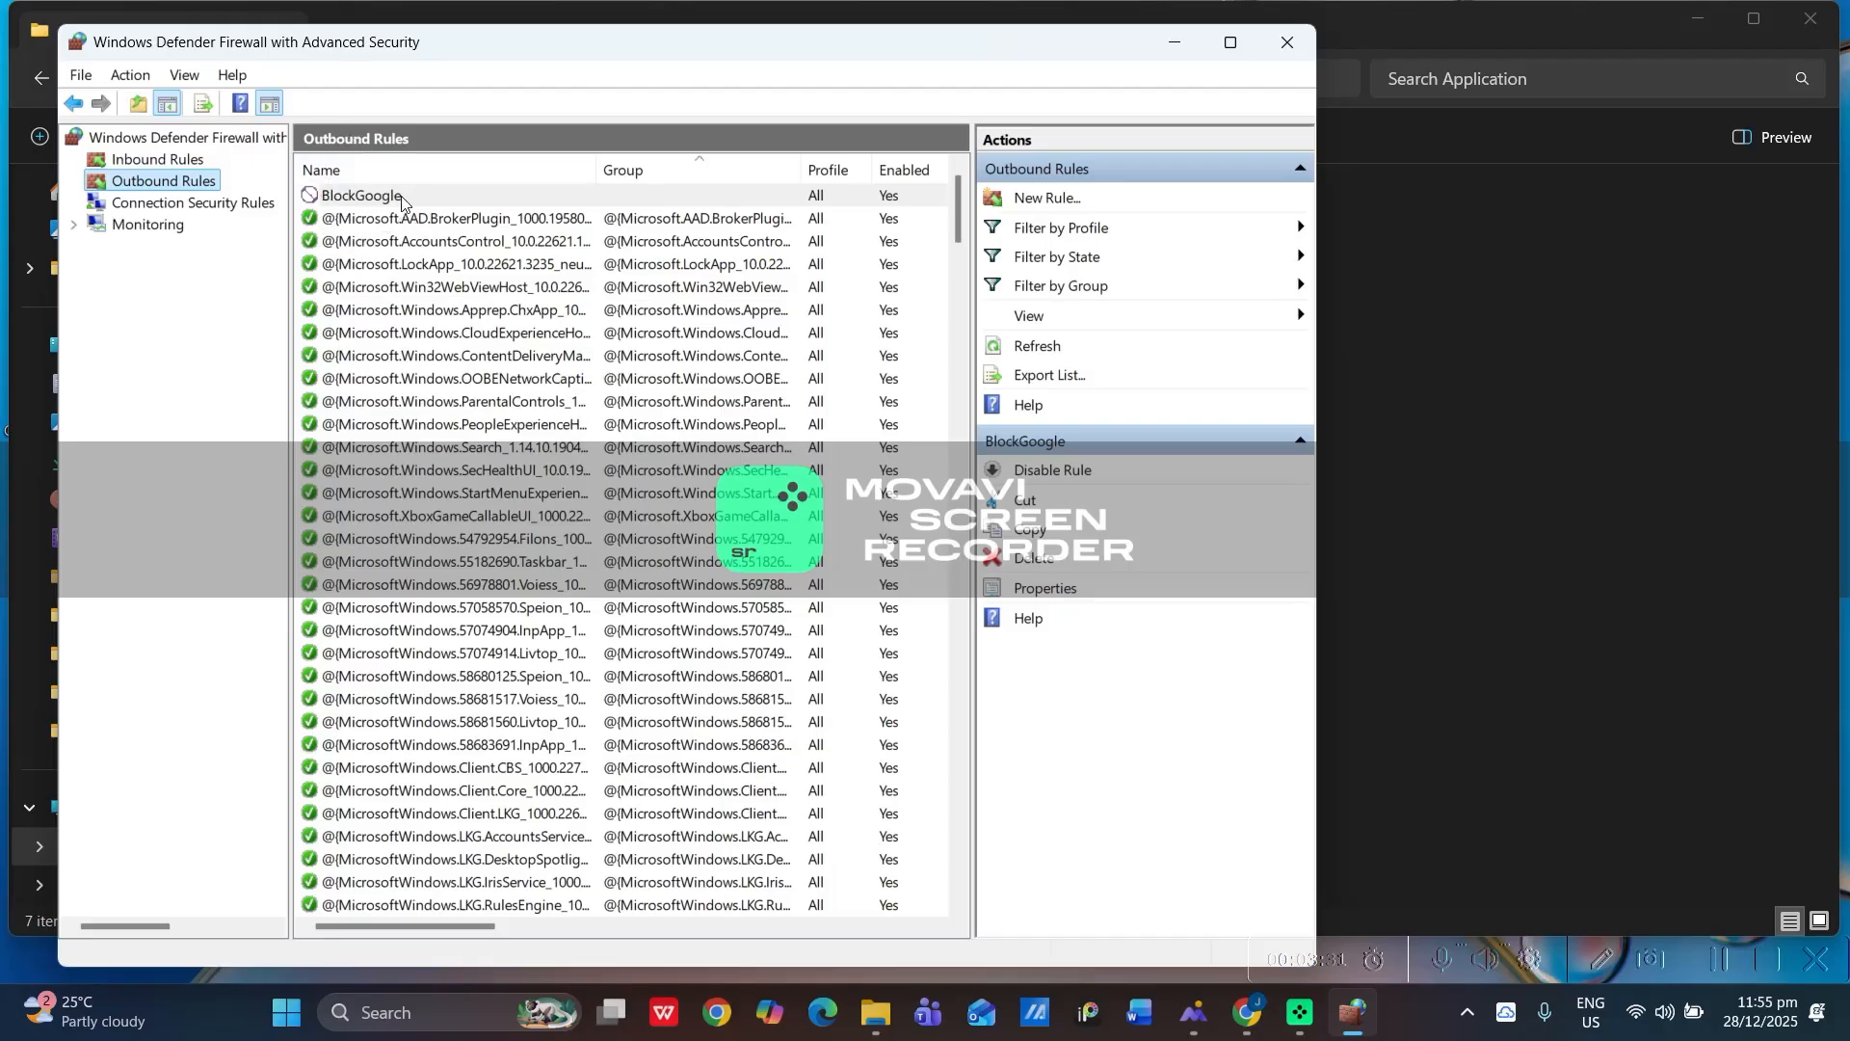
Switch to Google Chrome and reload the YouTube home page to test the outbound block
key("alt+Tab")
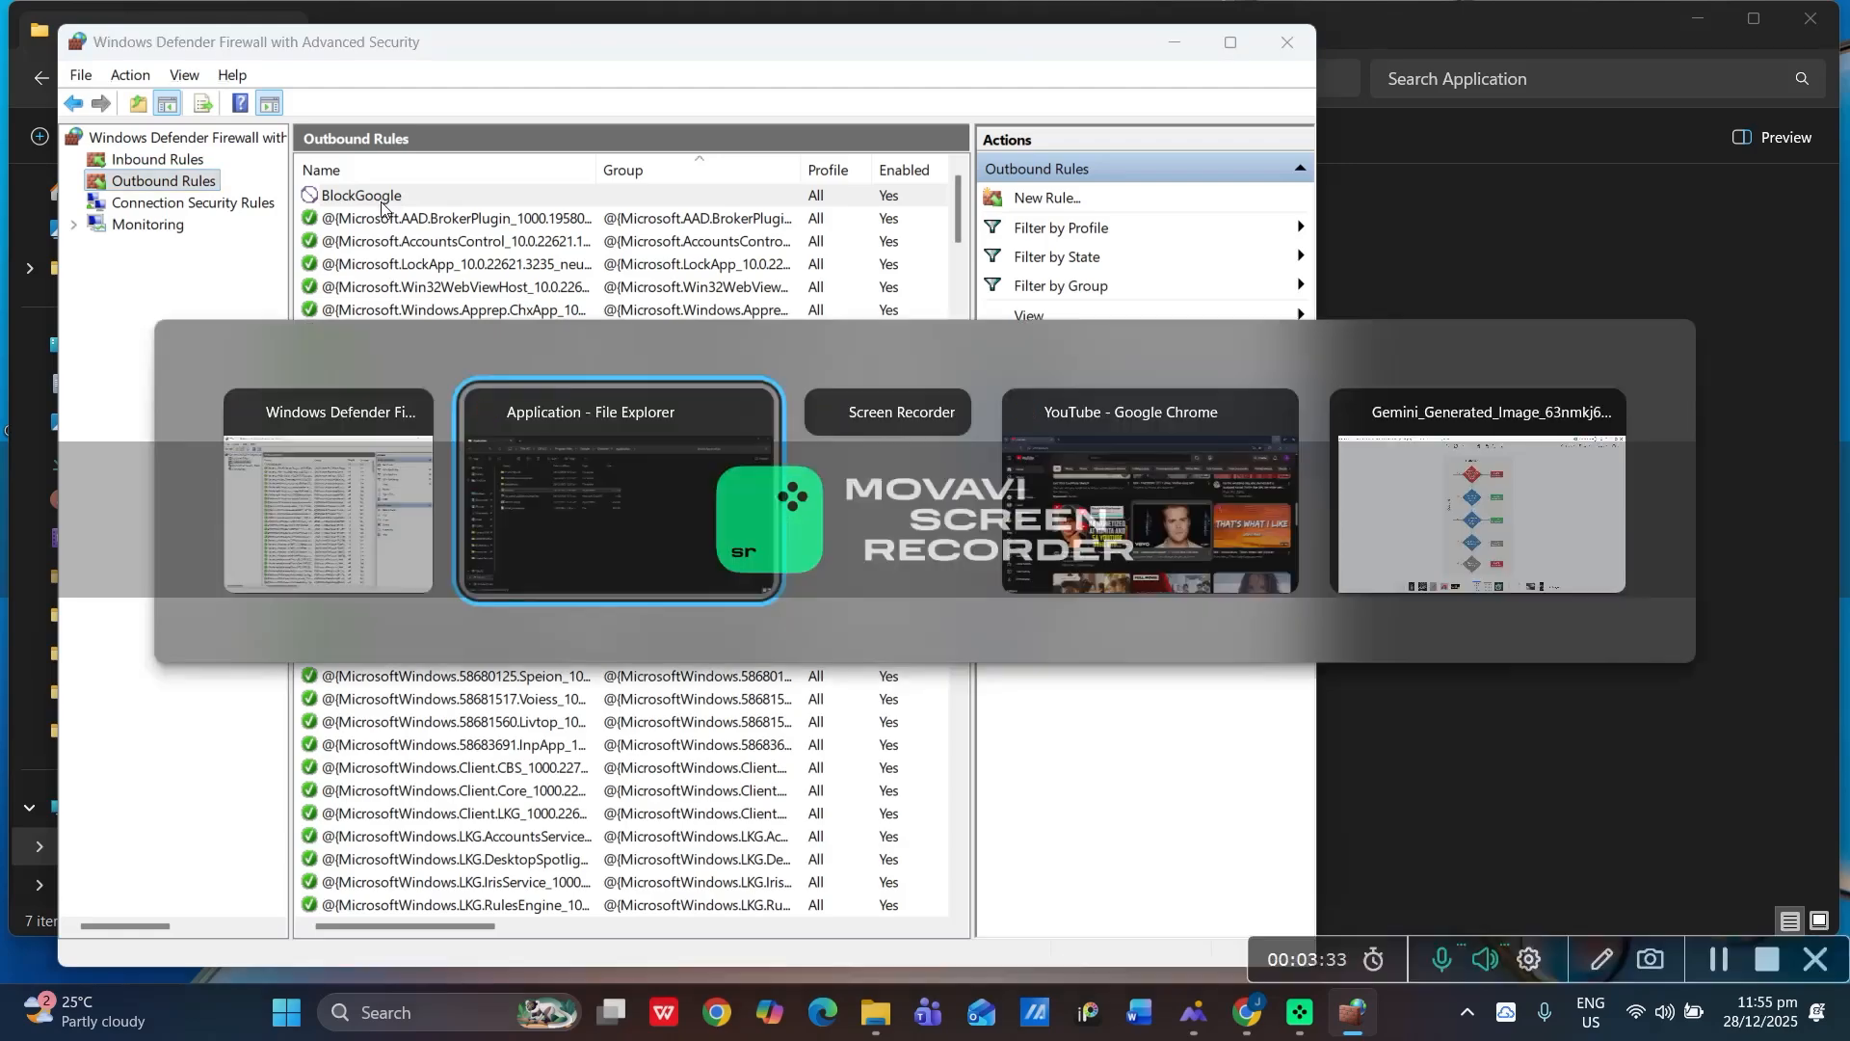
key("alt+Tab")
key("alt+Tab")
key("alt+Tab")
key("alt+Tab")
key("alt+Tab")
key("alt+Tab")
key("alt+Tab")
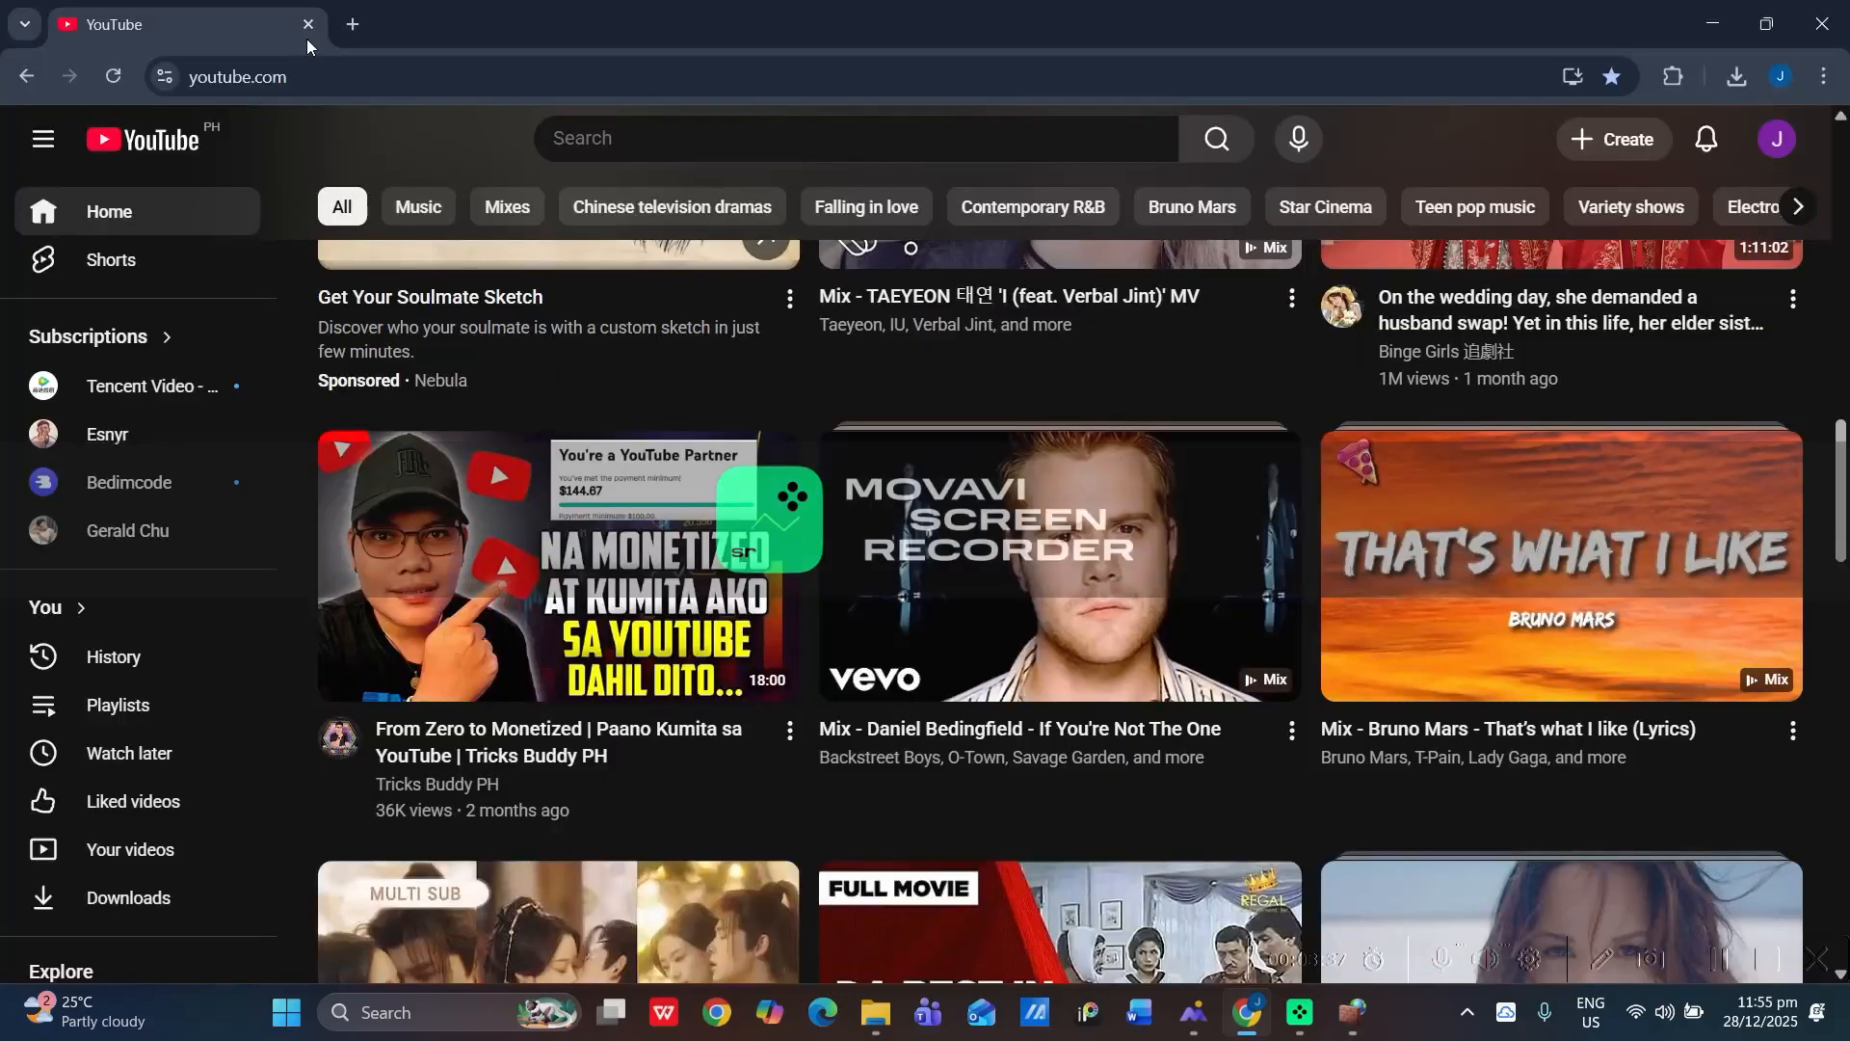
left_click(115, 80)
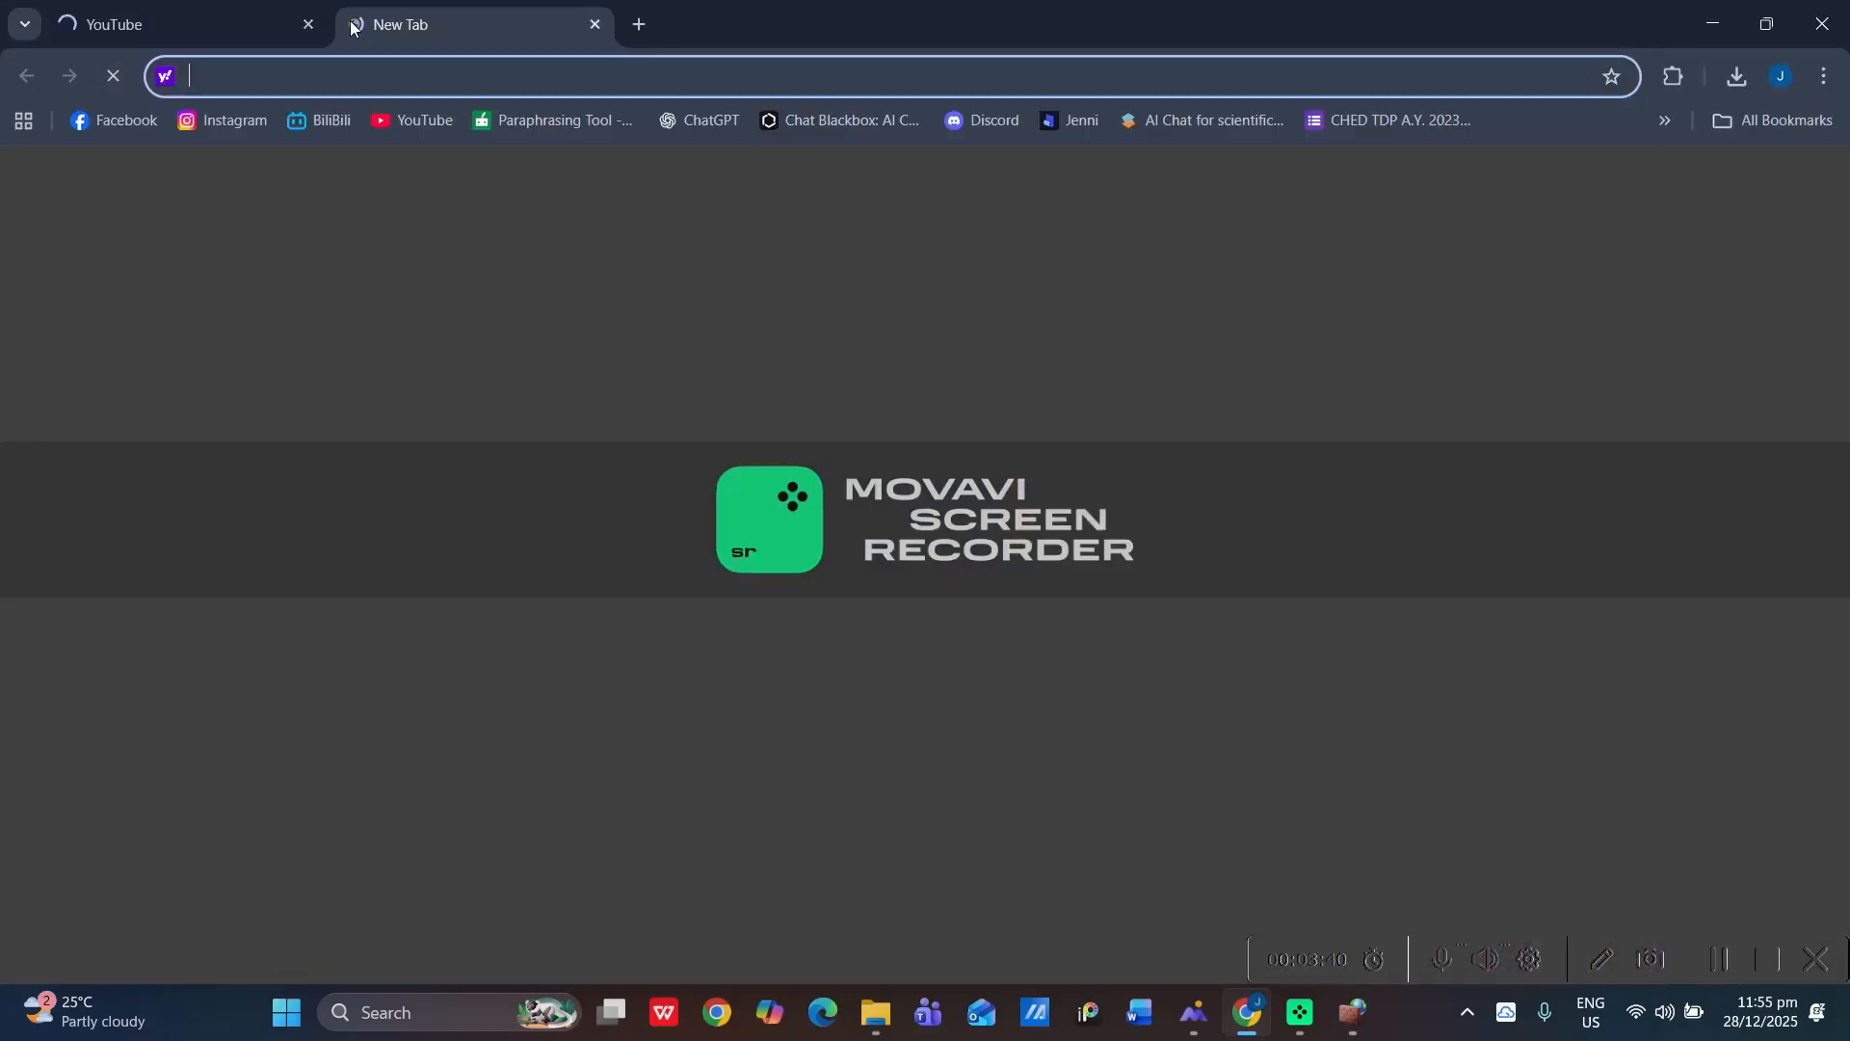
Load the bookmarked Facebook site in the new tab, refresh it, and check both the YouTube and Facebook tabs for connectivity
left_click(353, 24)
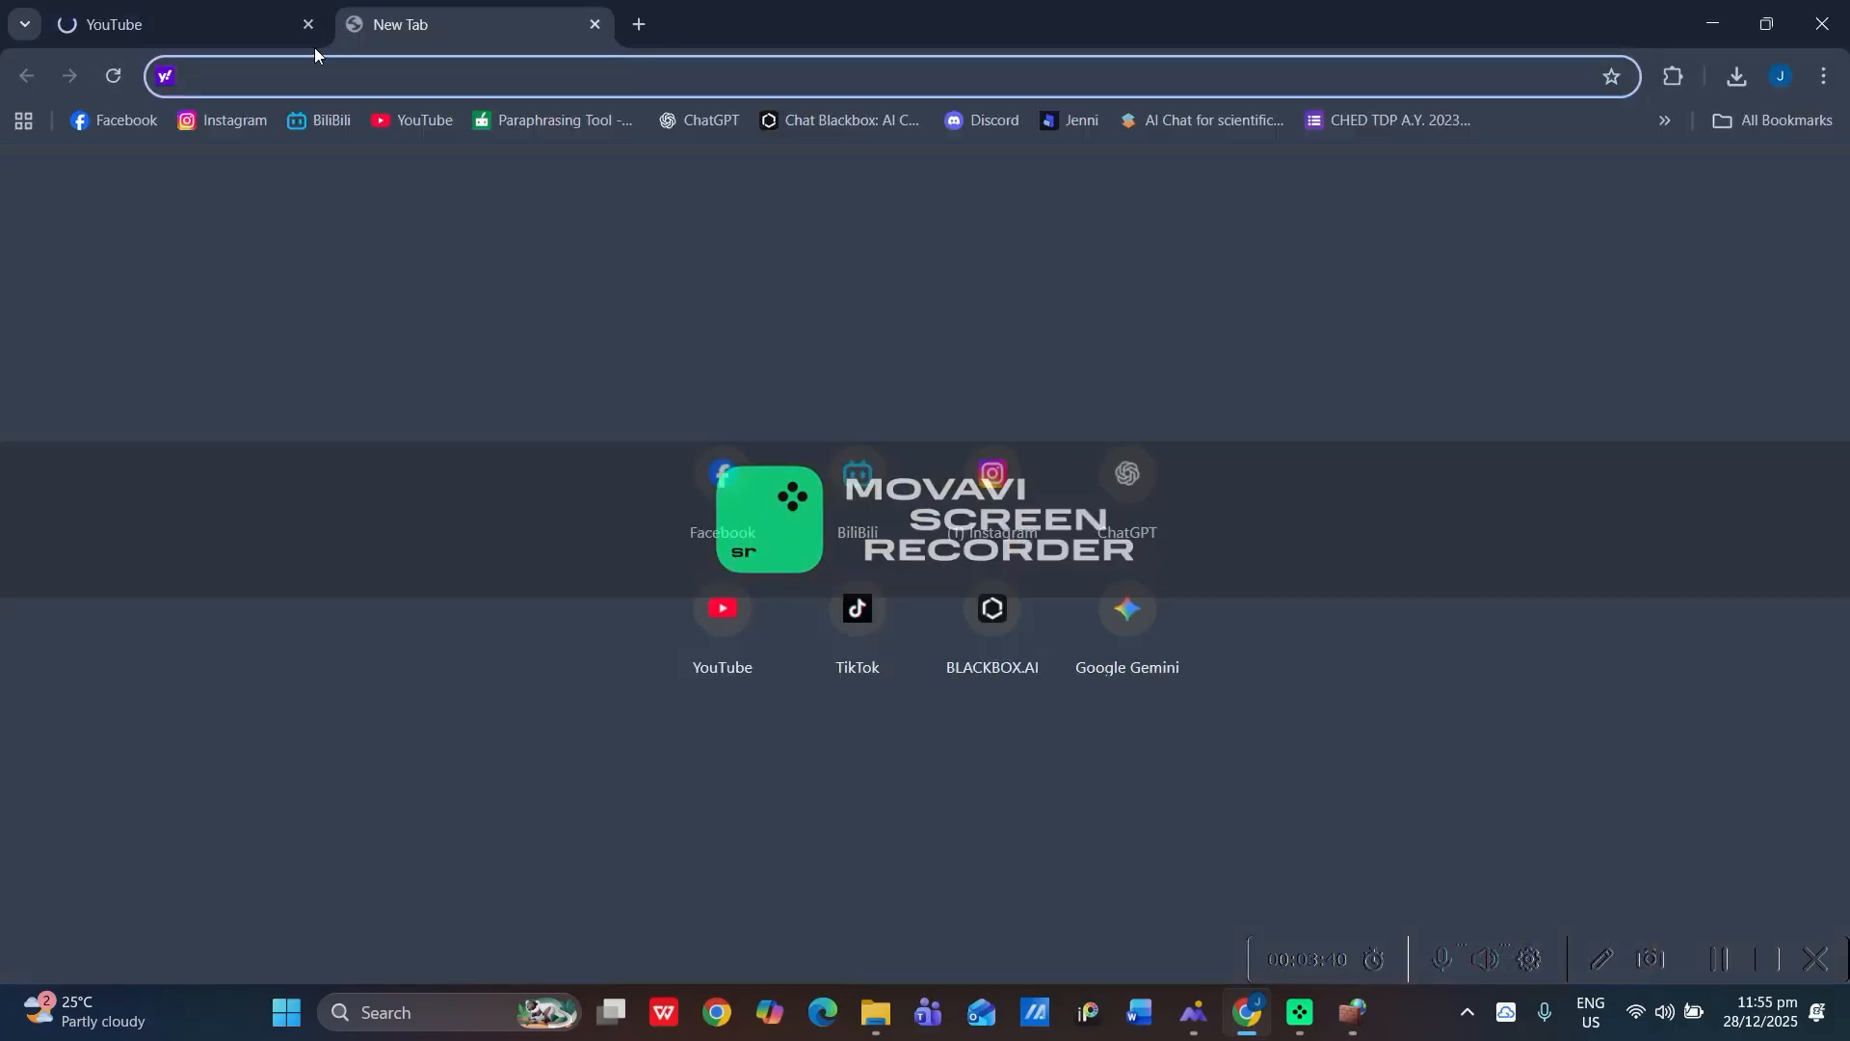
left_click(114, 123)
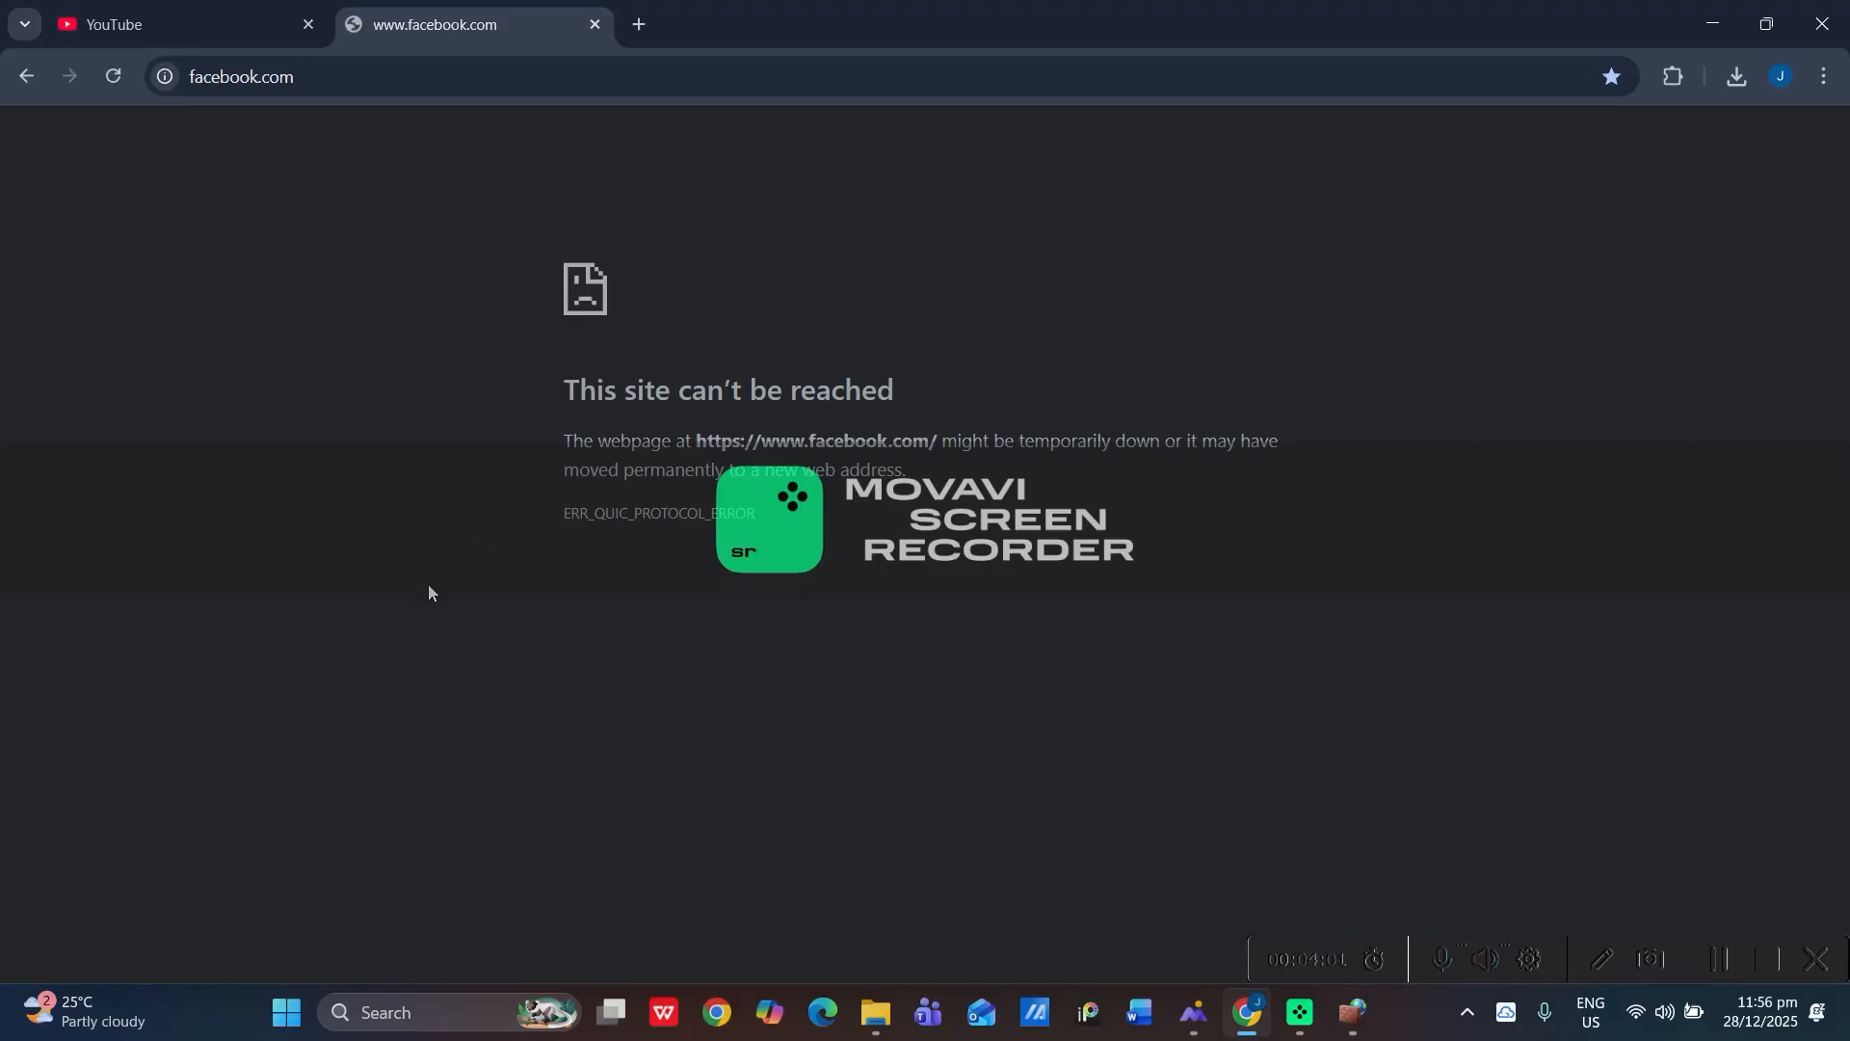
key("F5")
left_click(159, 10)
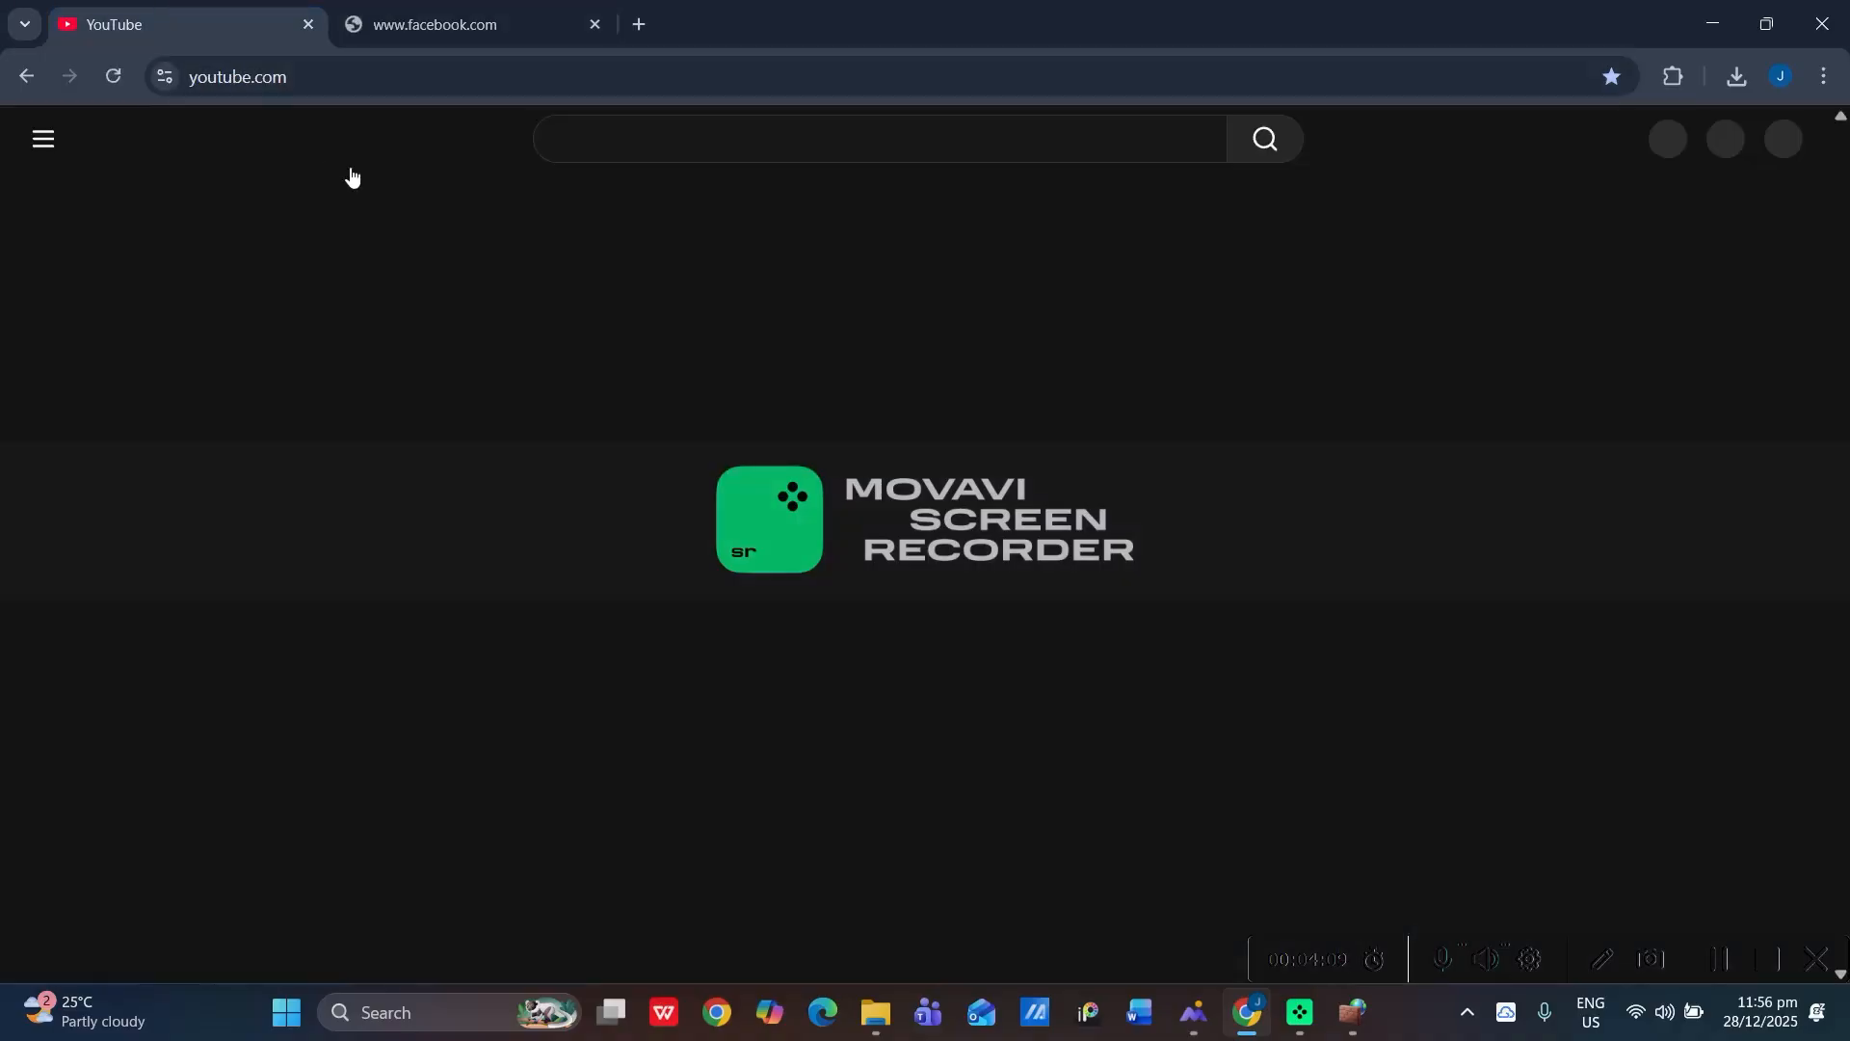
left_click(501, 8)
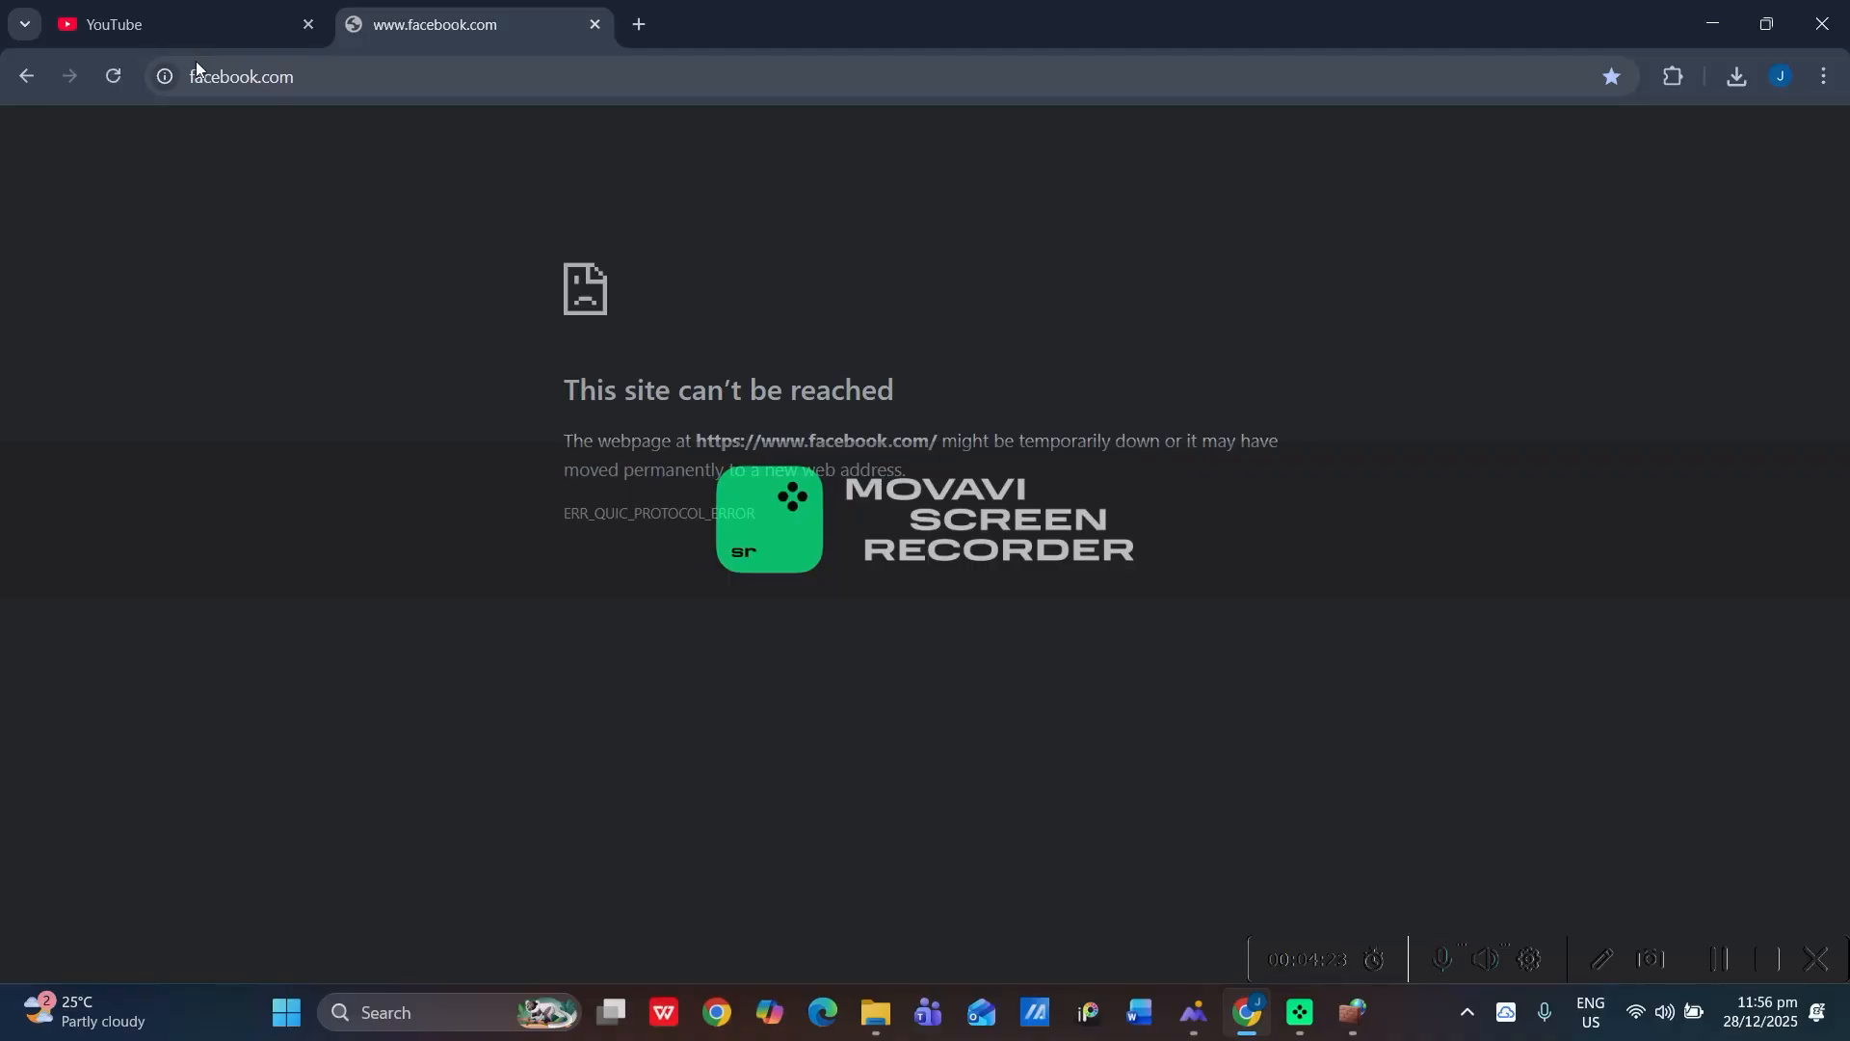
Return to Windows Defender Firewall and delete the BlockGoogle outbound rule
key("alt+Tab")
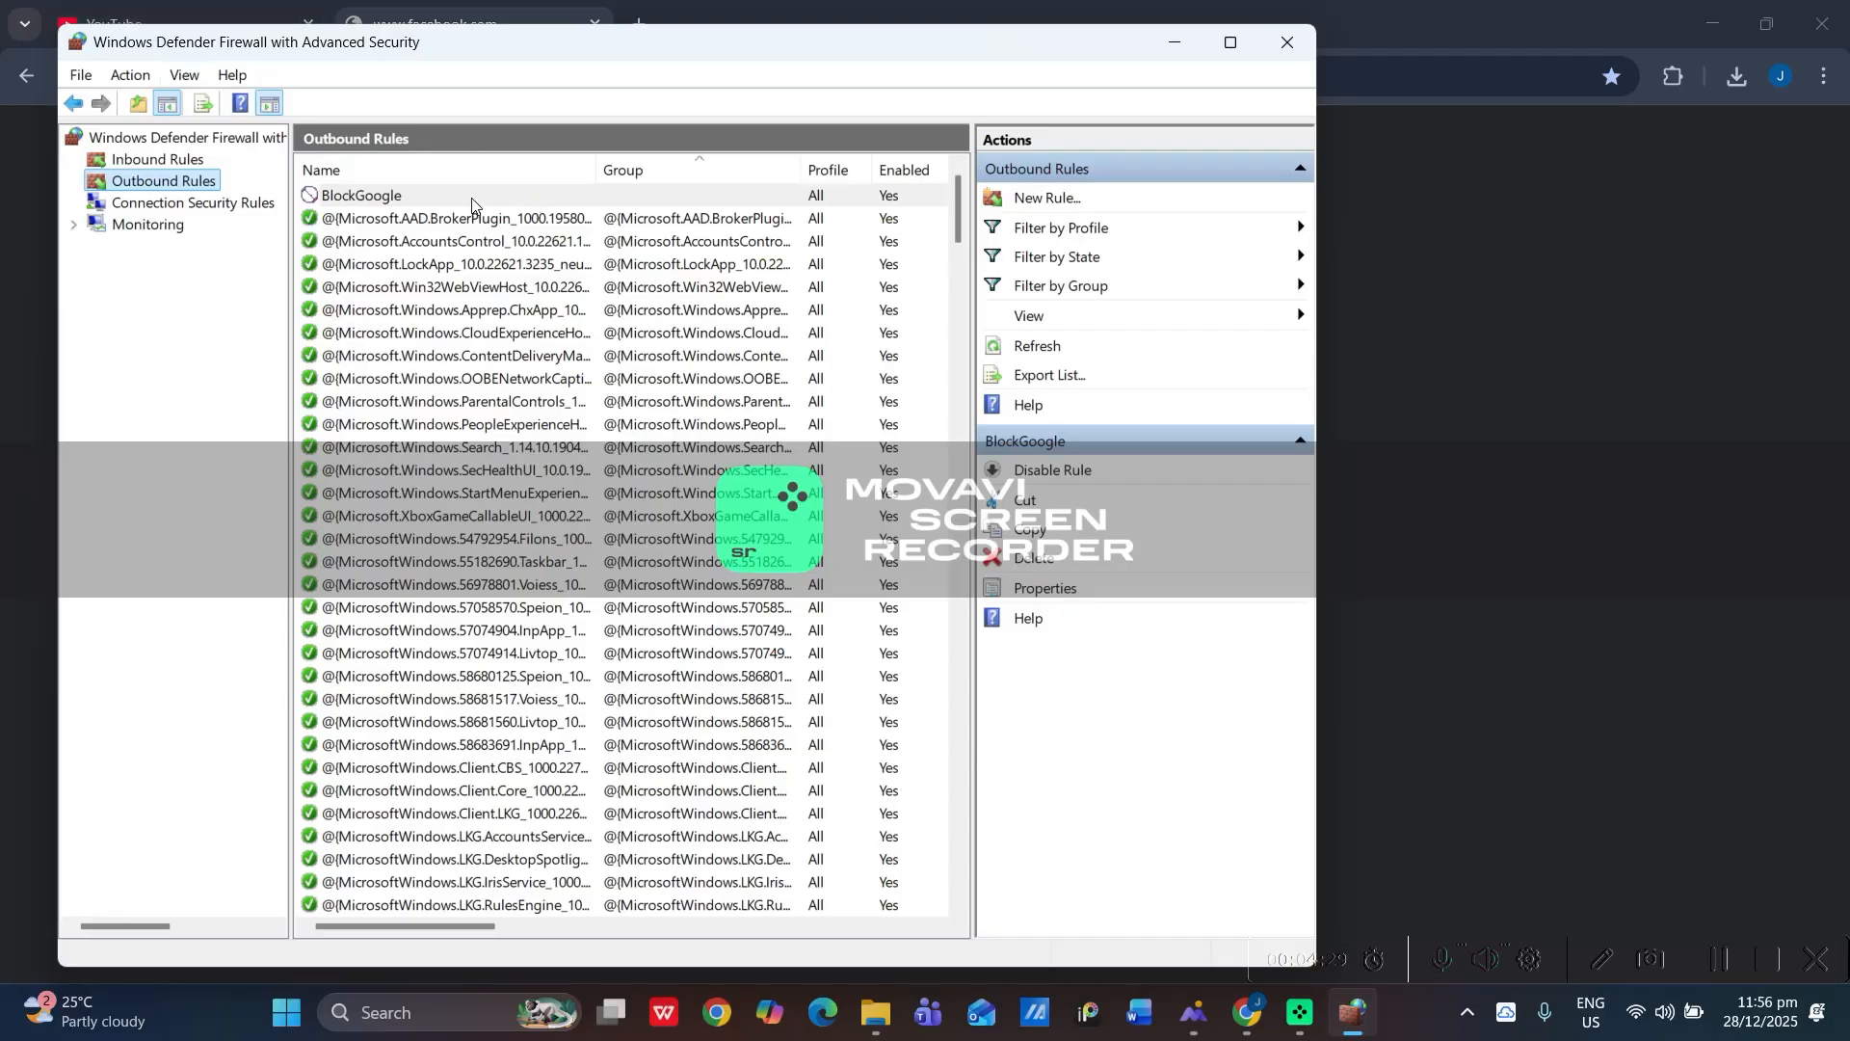
left_click(509, 194)
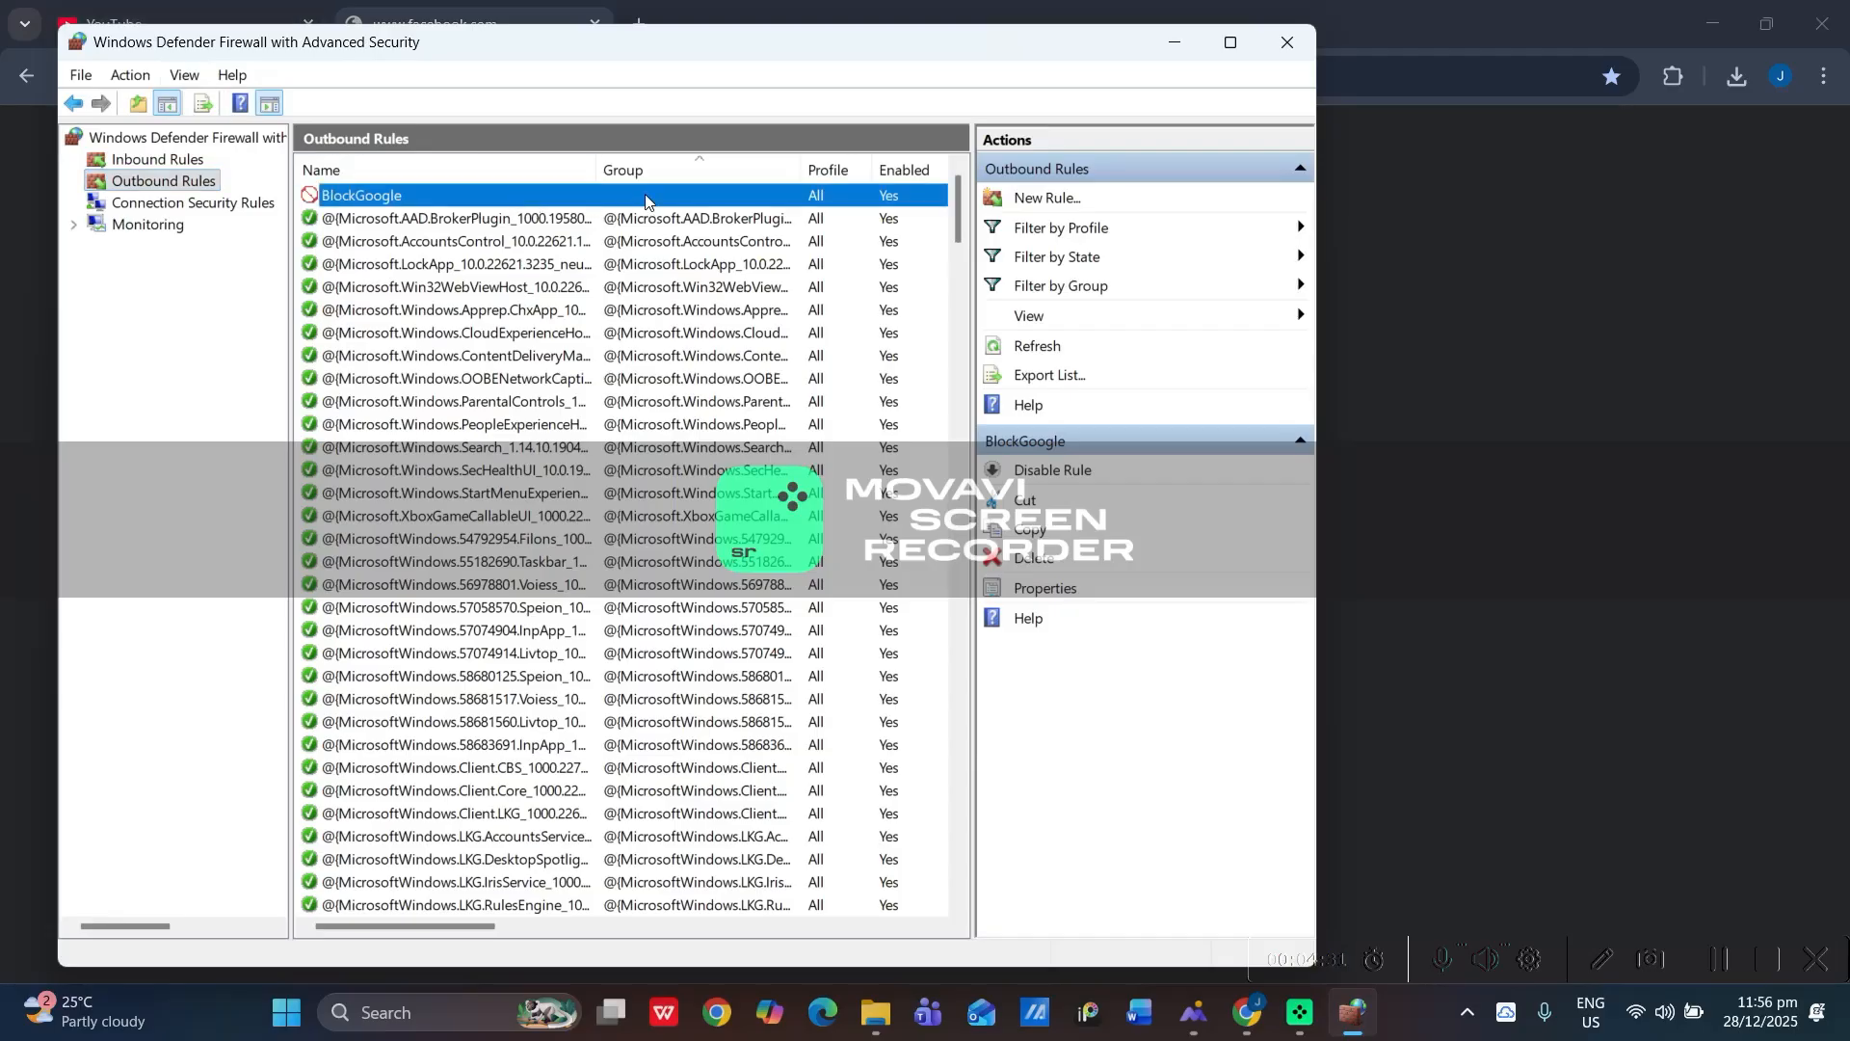
right_click(646, 199)
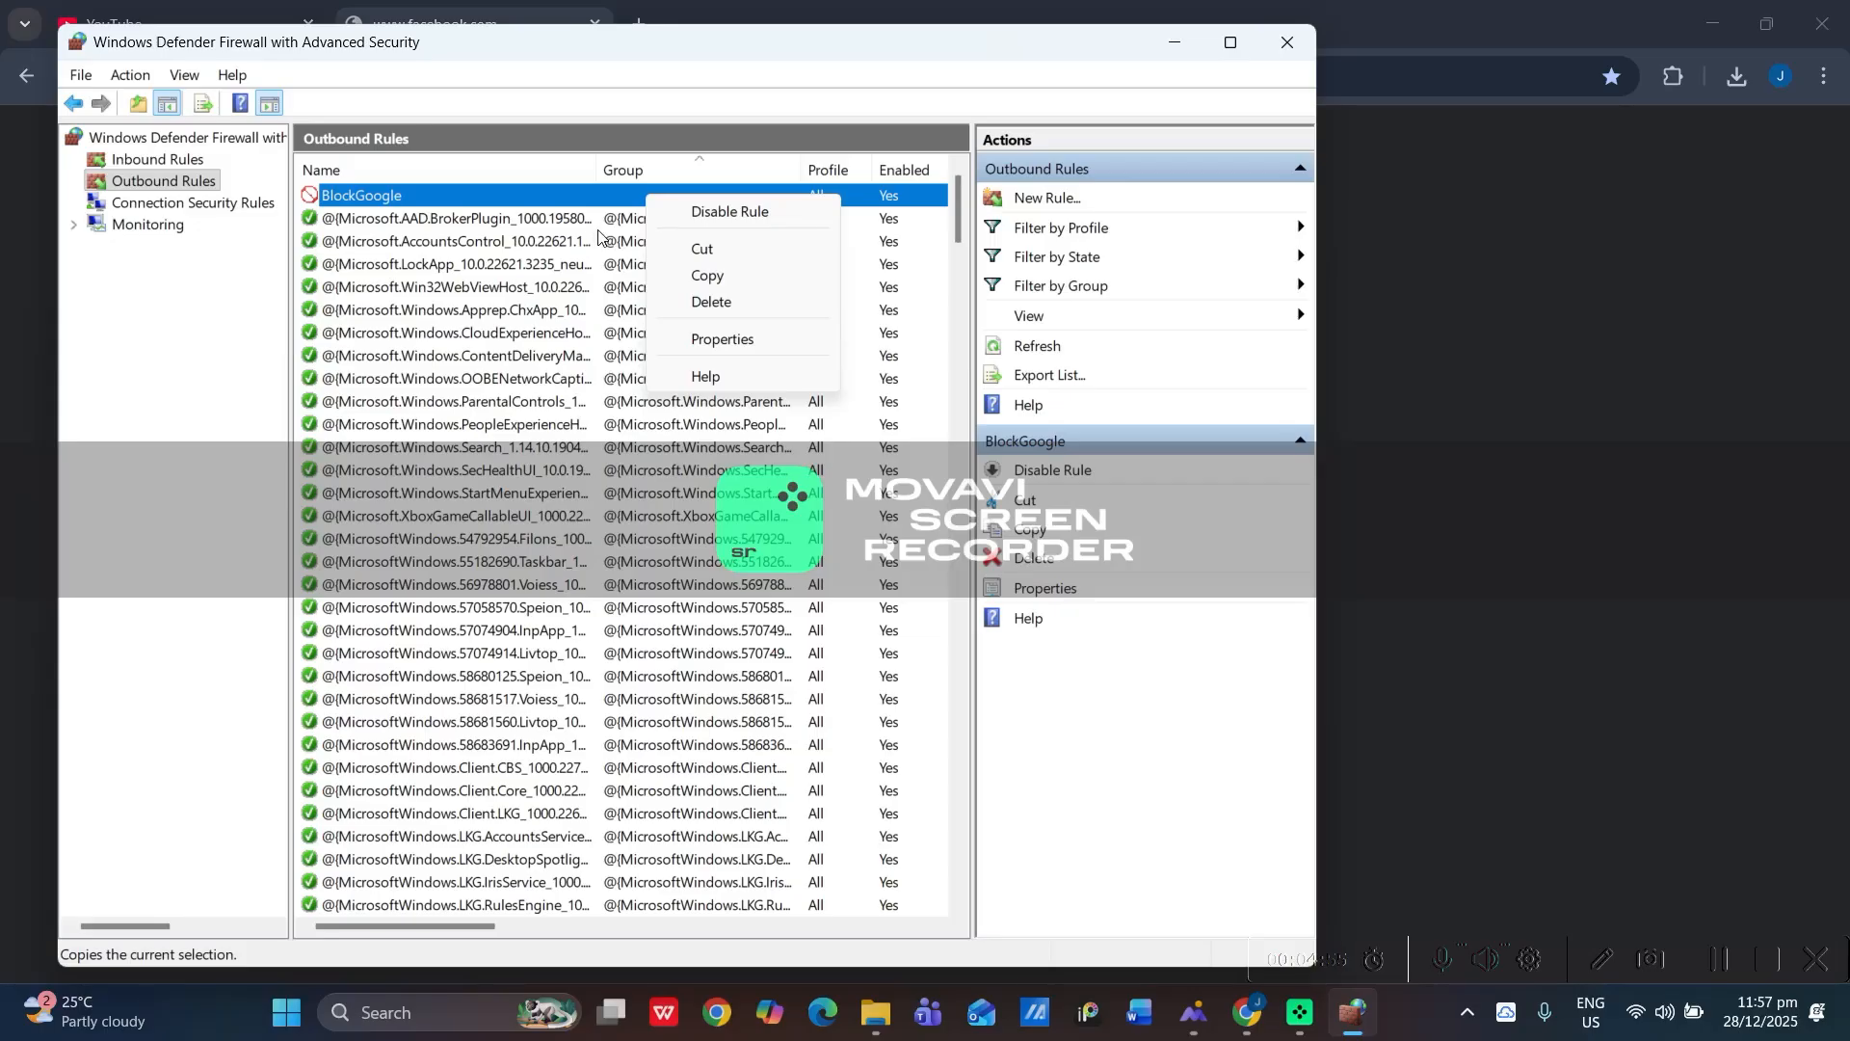
left_click(701, 301)
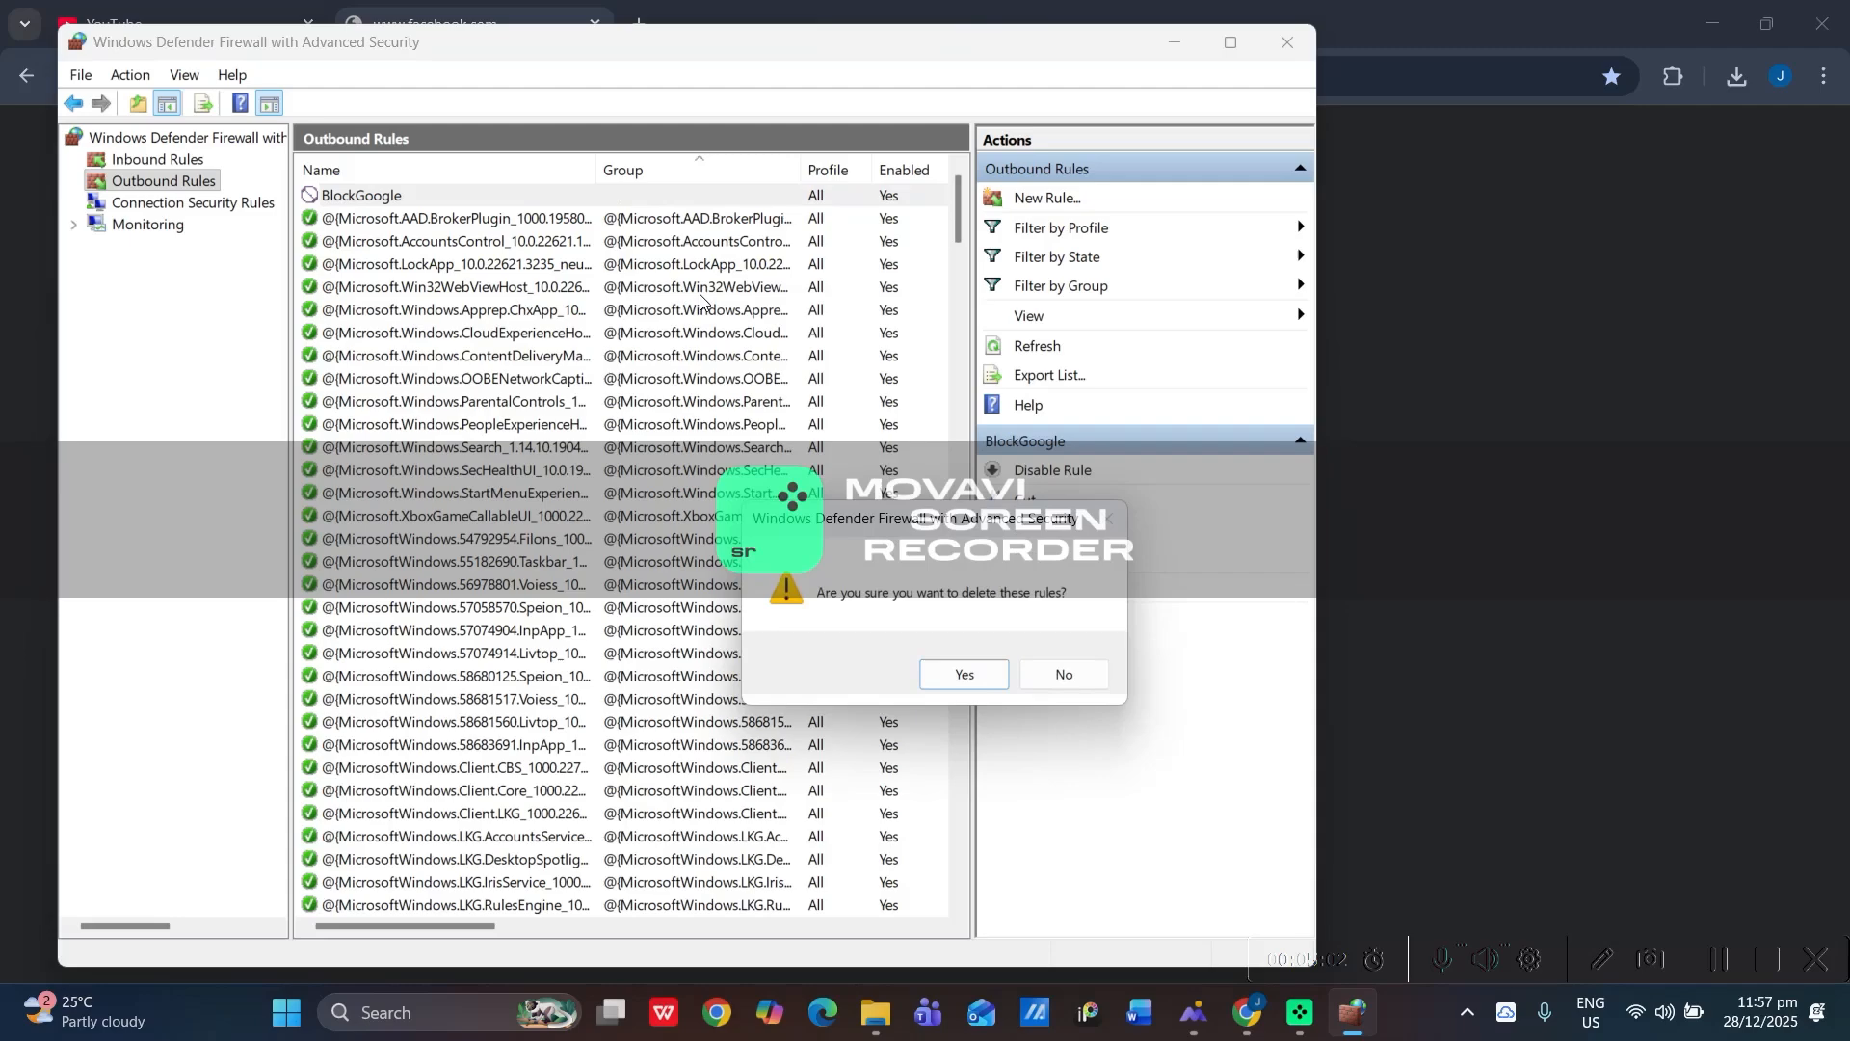
left_click(963, 674)
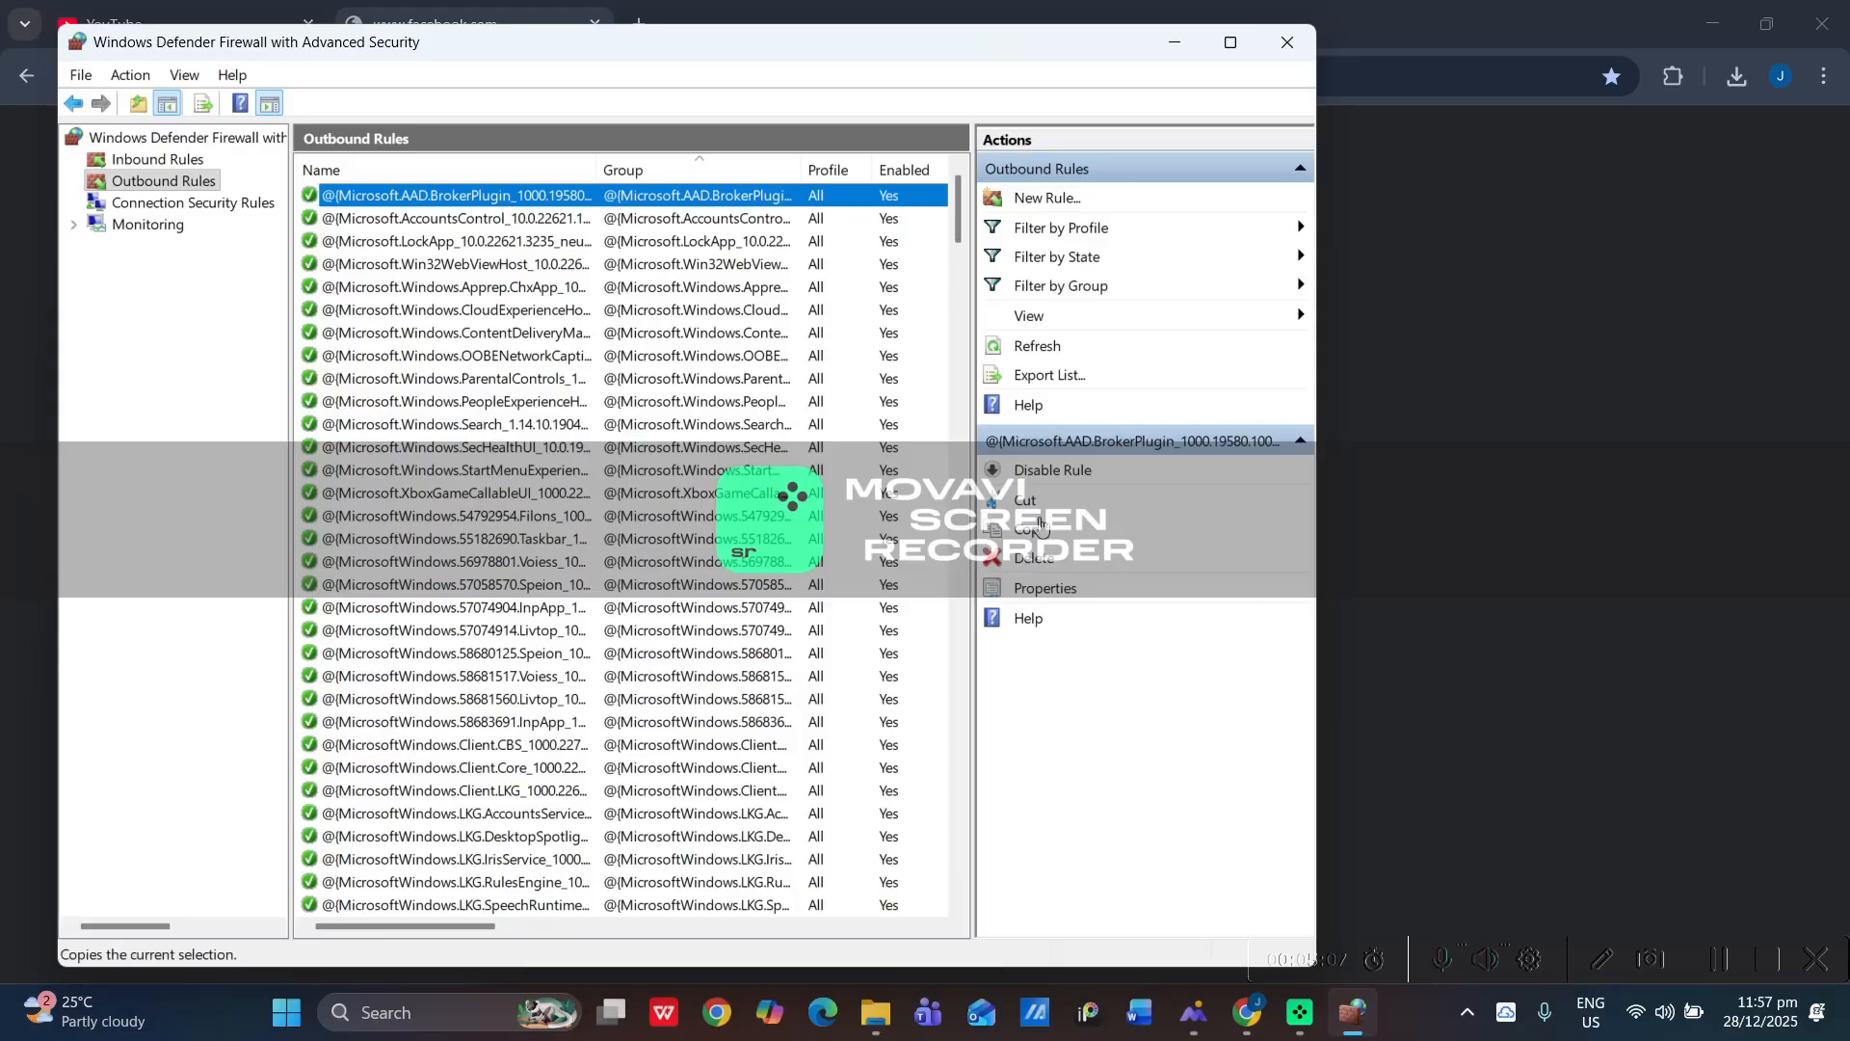
Switch to WPS Photos to view the flowchart image of outbound connection rules
key("alt+Tab")
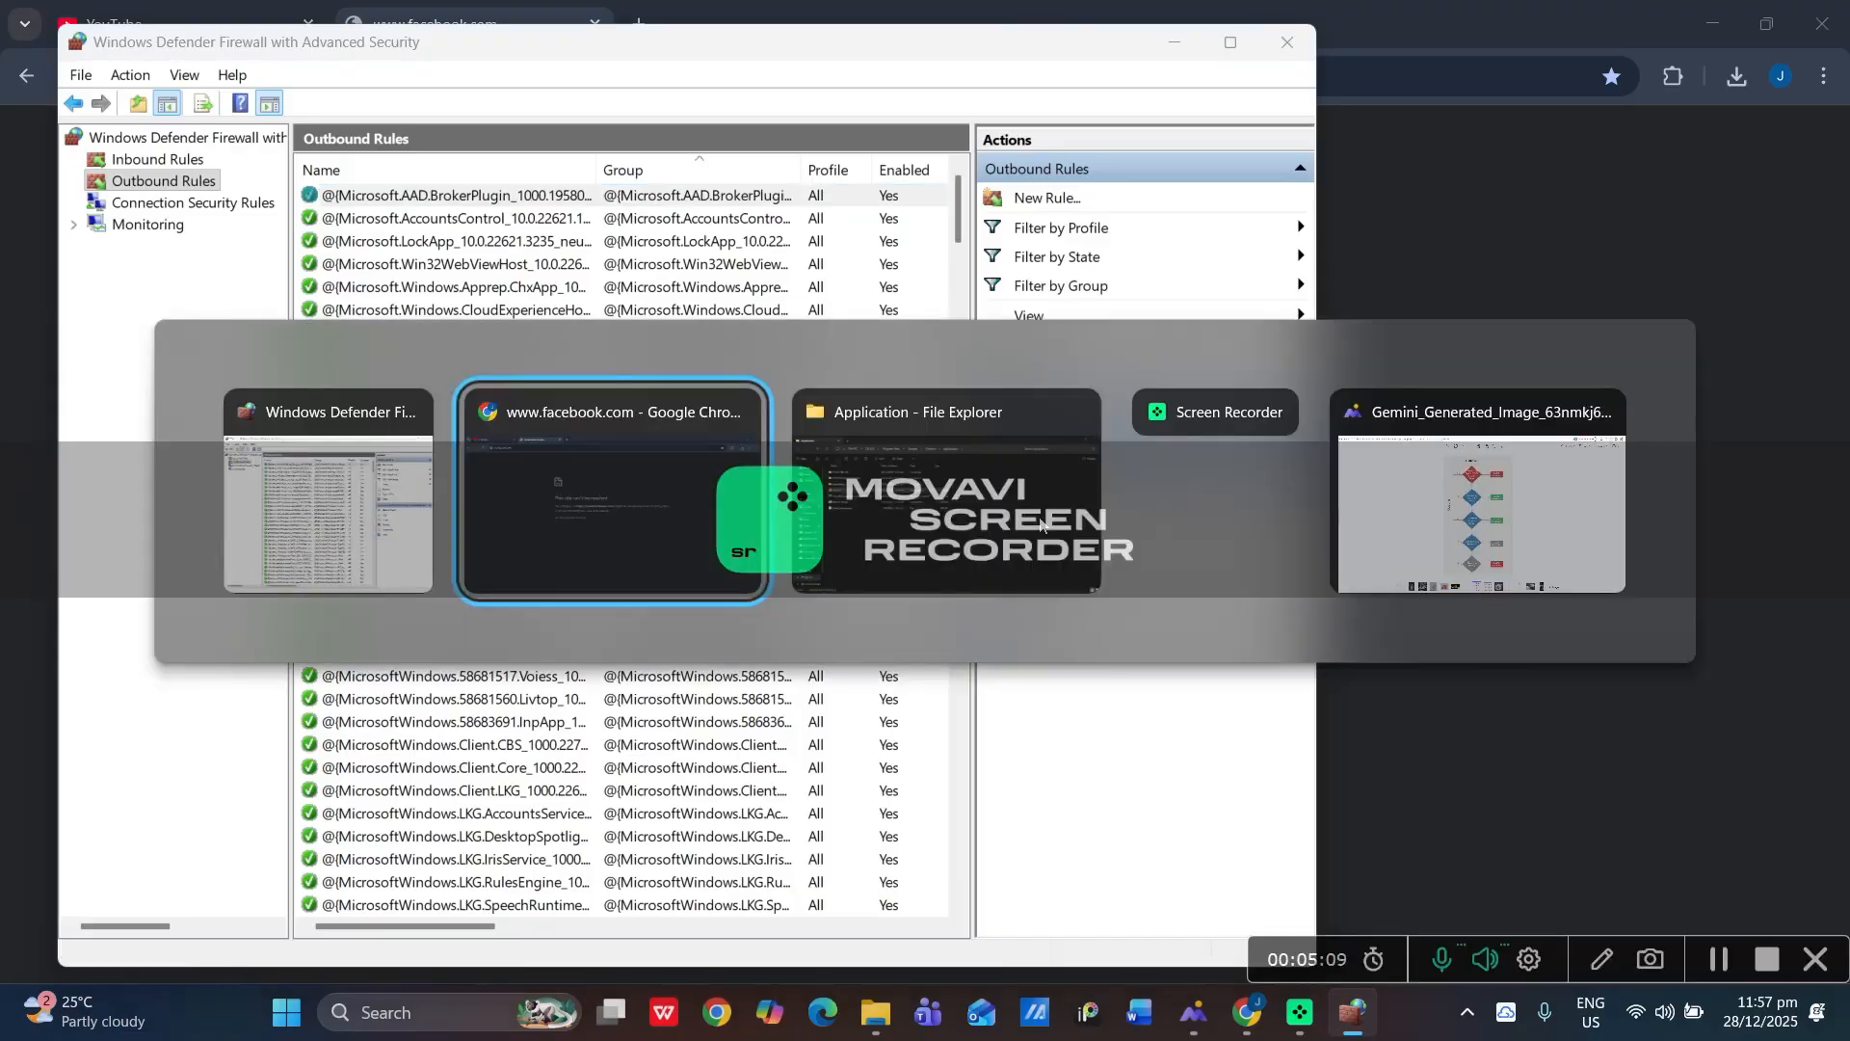
key("alt+Tab")
key("alt+Tab")
key("alt+Tab")
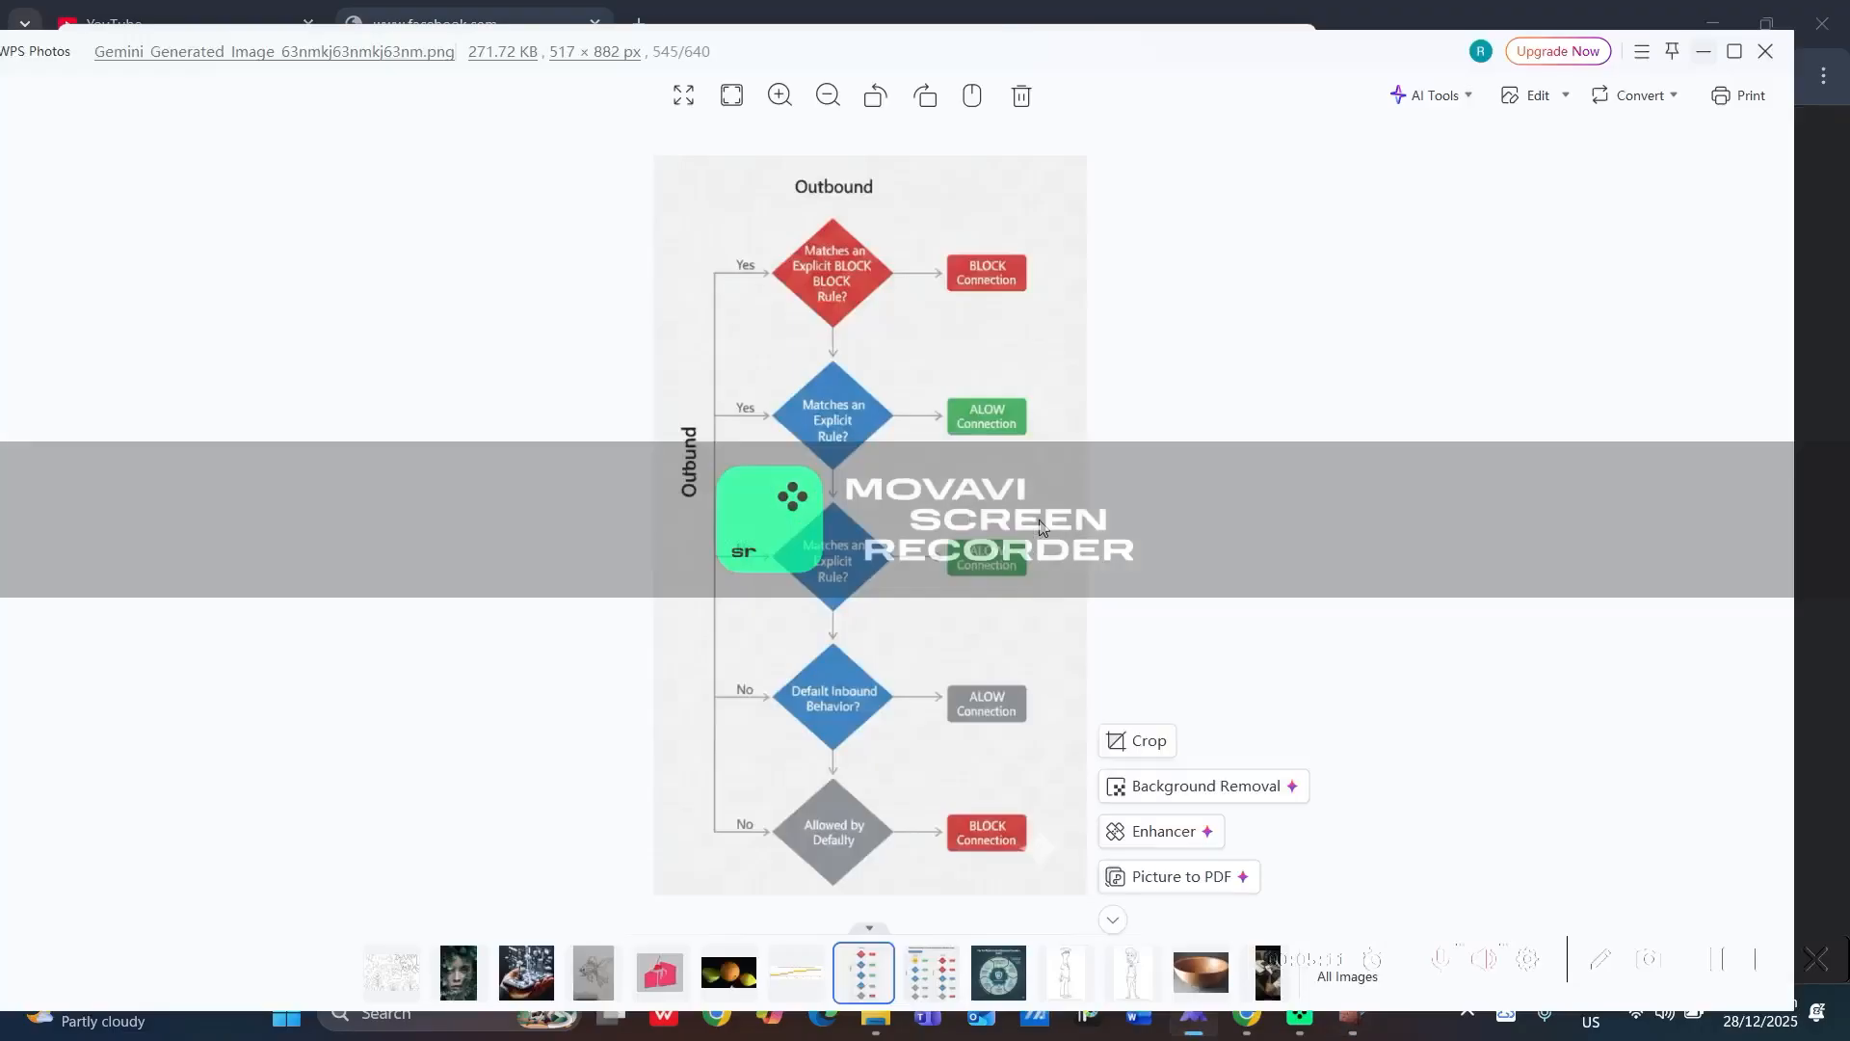